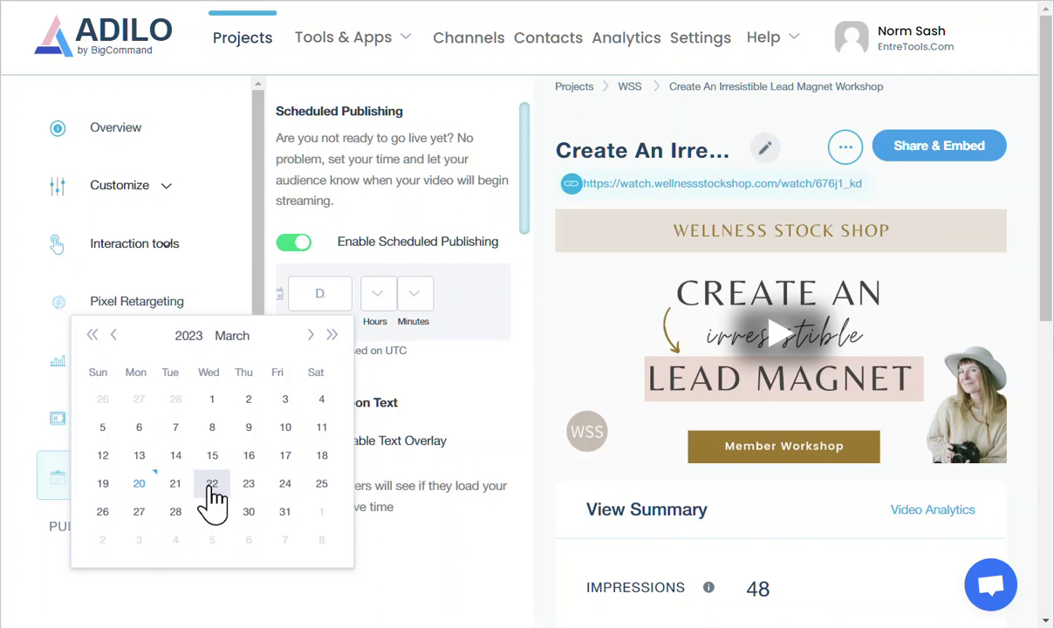
Set the scheduled publishing date to March 22, 2023, and review the streaming soon text
click(212, 487)
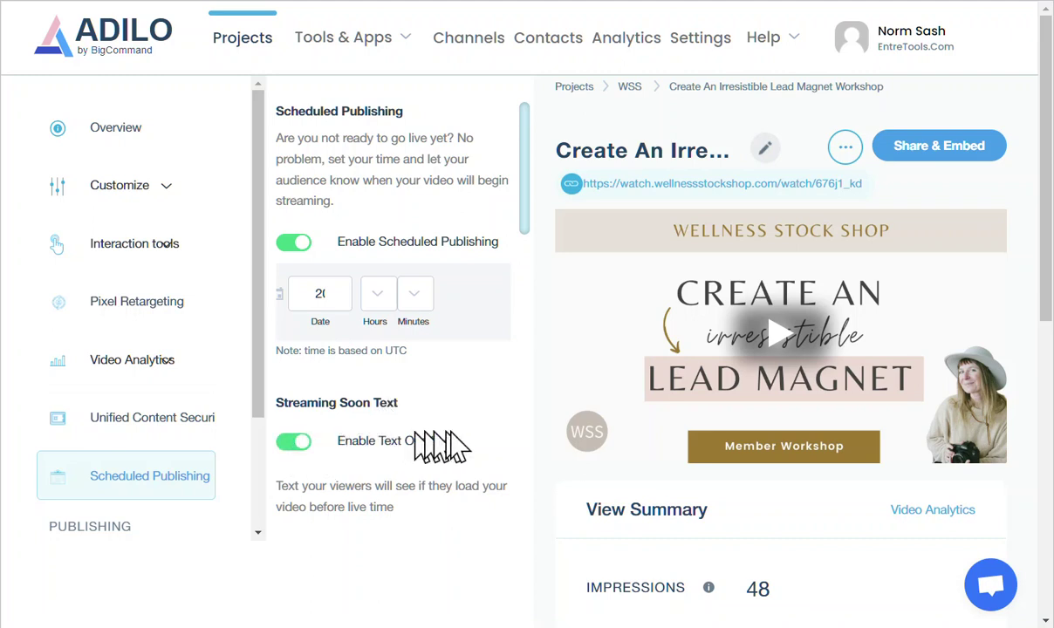
scroll(408, 442, down, 3)
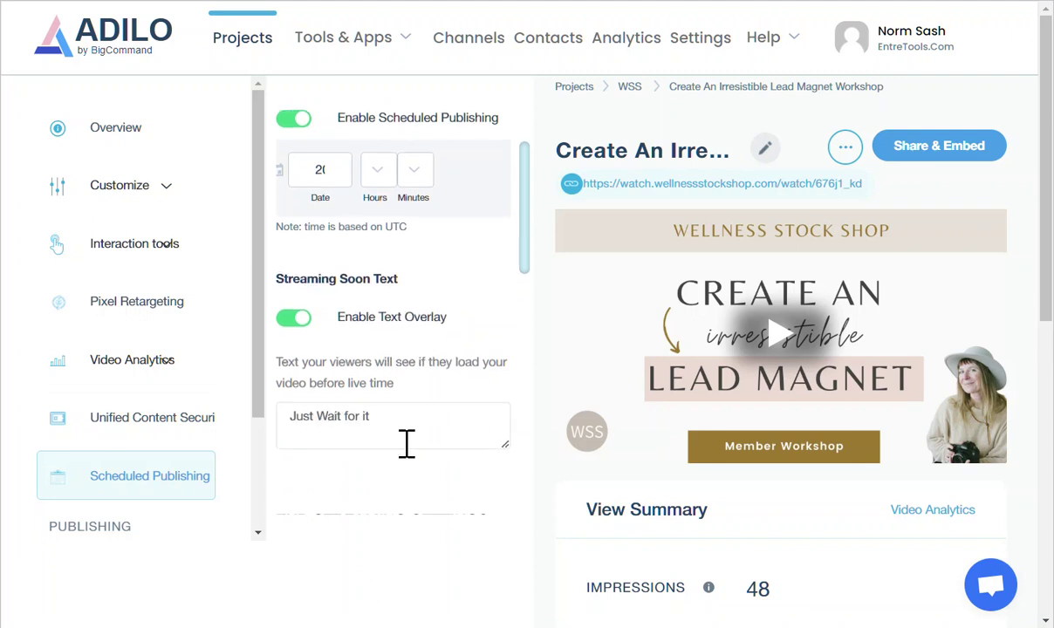
drag(388, 420, 312, 416)
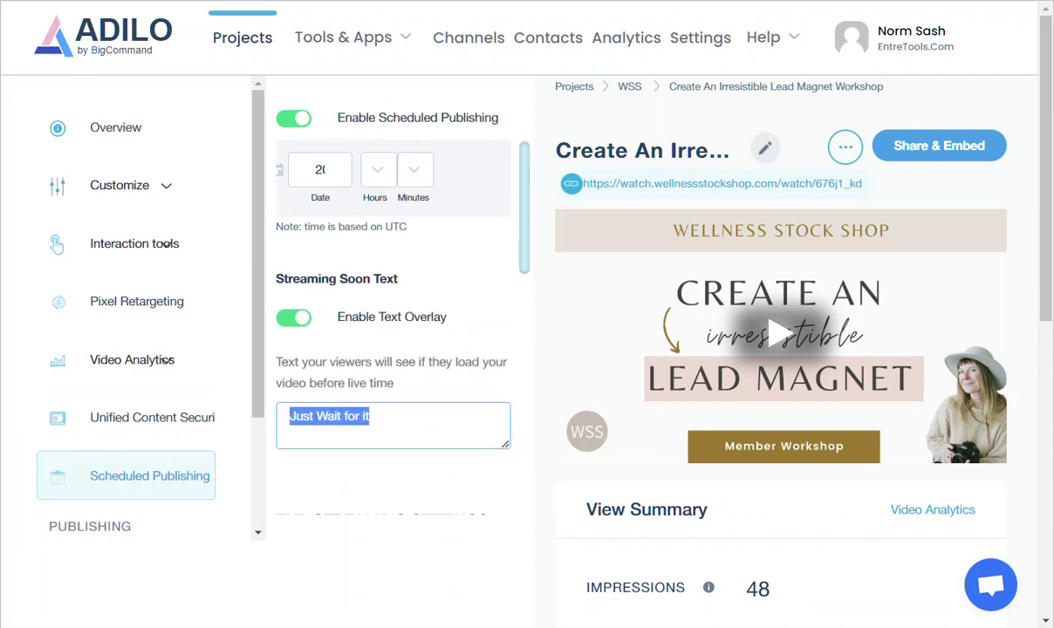
click(463, 431)
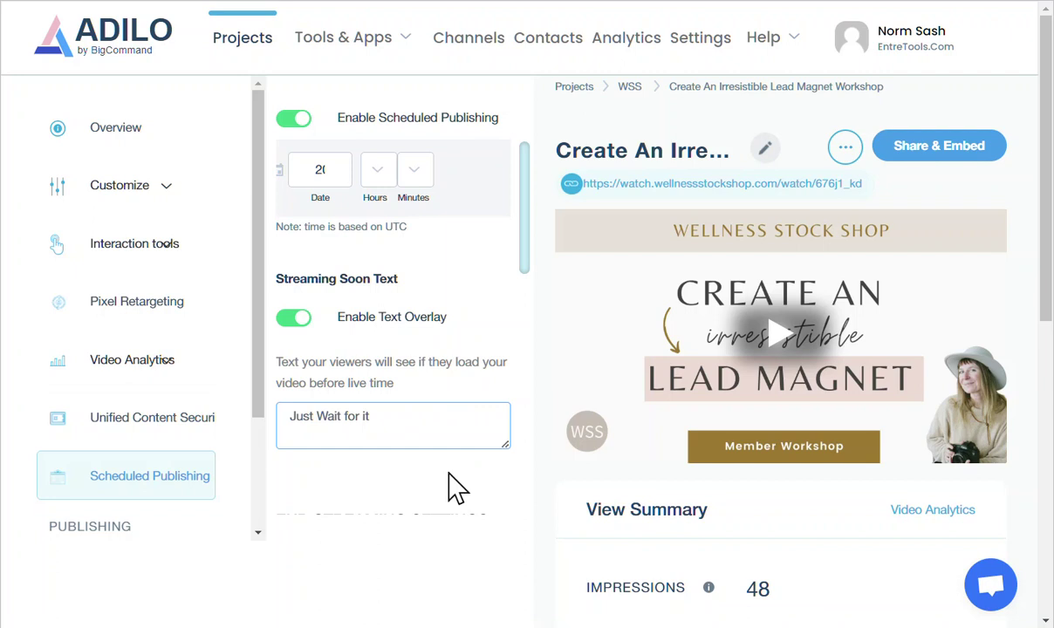
scroll(455, 488, down, 1)
scroll(440, 460, down, 2)
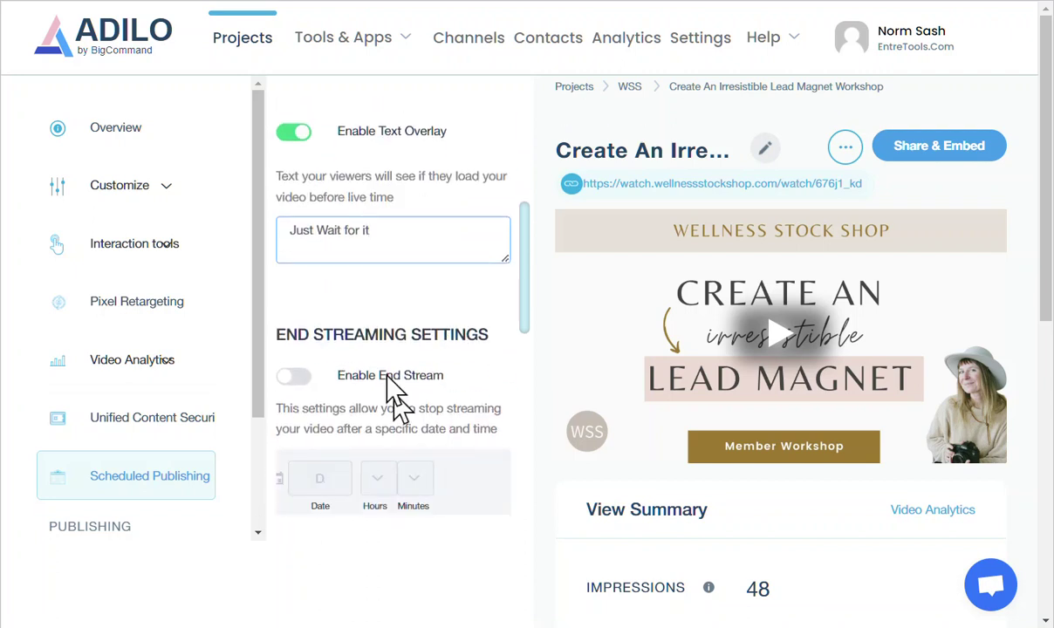
click(746, 358)
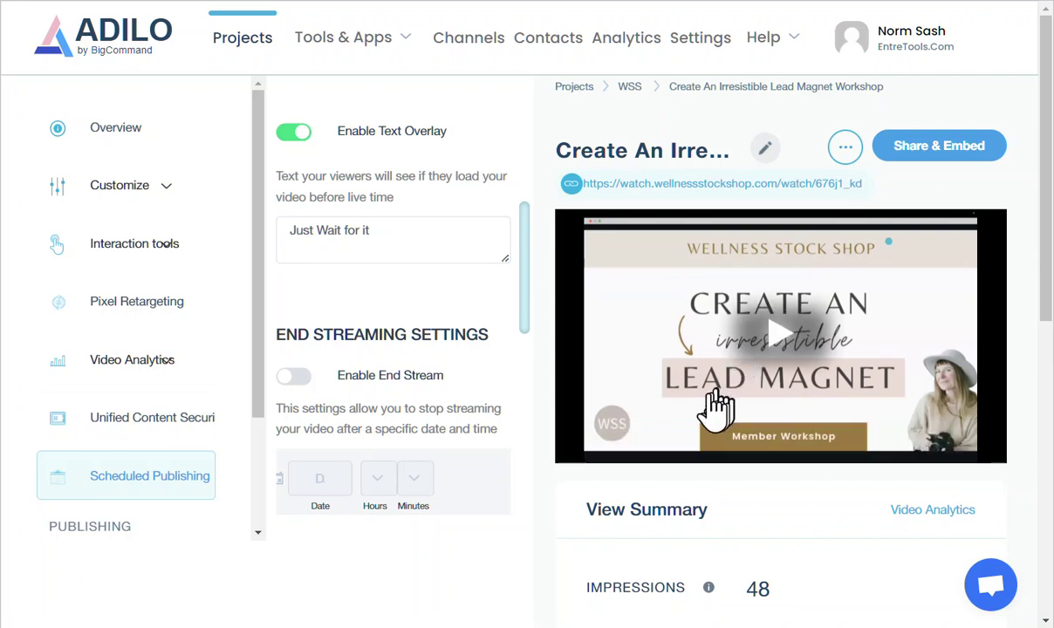
scroll(414, 352, up, 4)
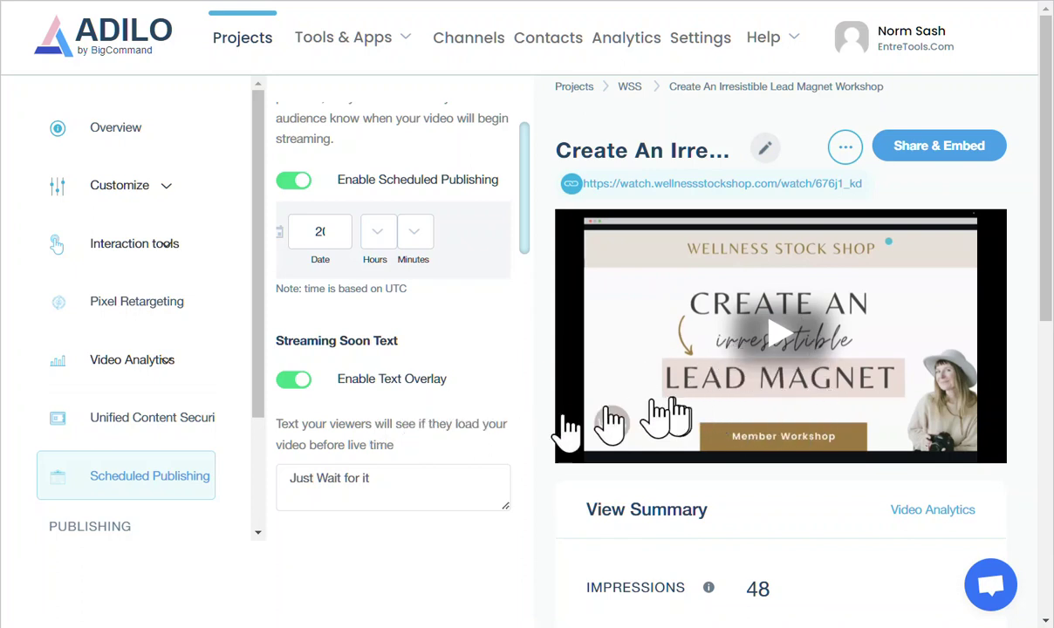
drag(378, 479, 317, 477)
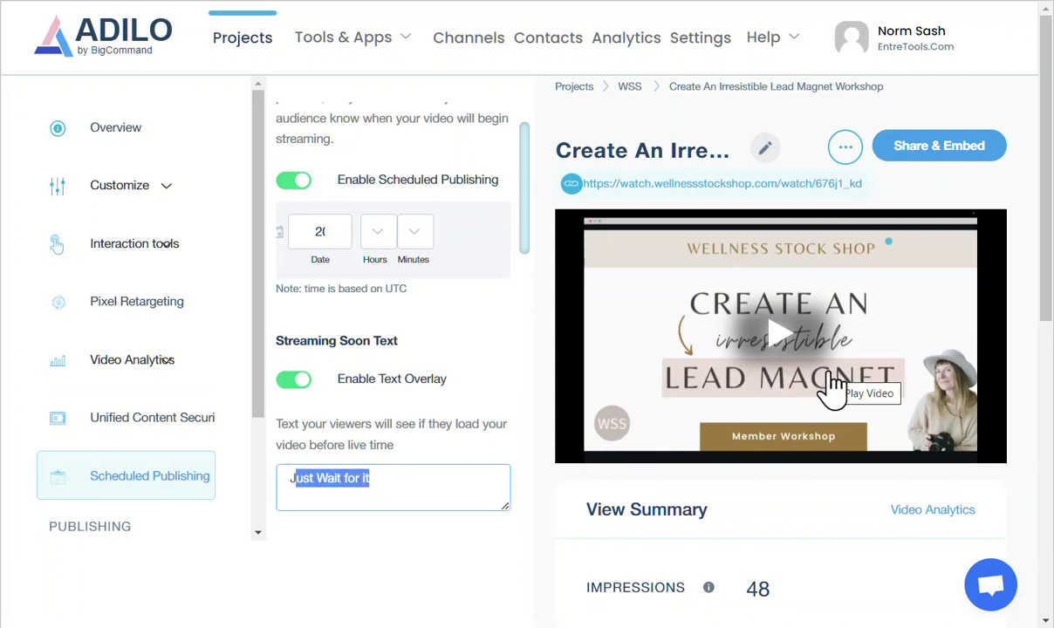
Enable End Stream in the end streaming settings
scroll(416, 396, down, 3)
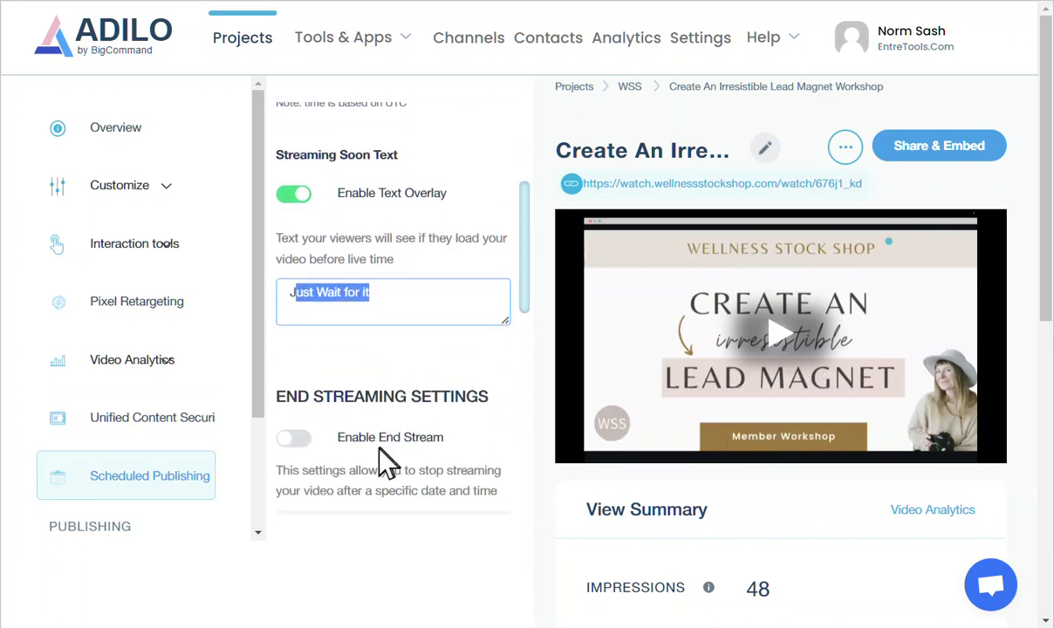
scroll(350, 394, down, 1)
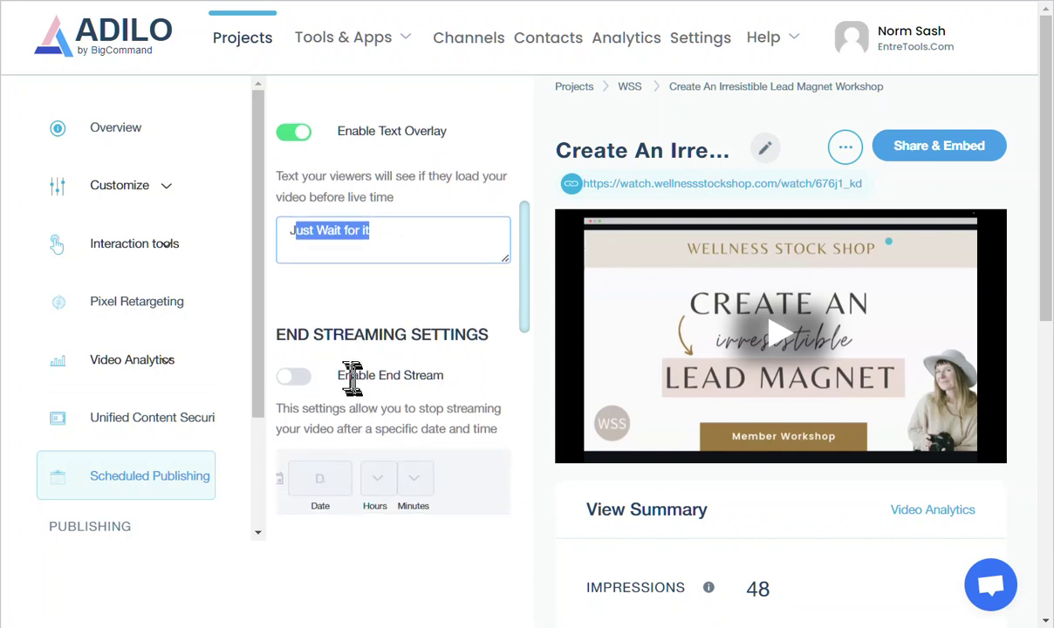
scroll(358, 362, down, 1)
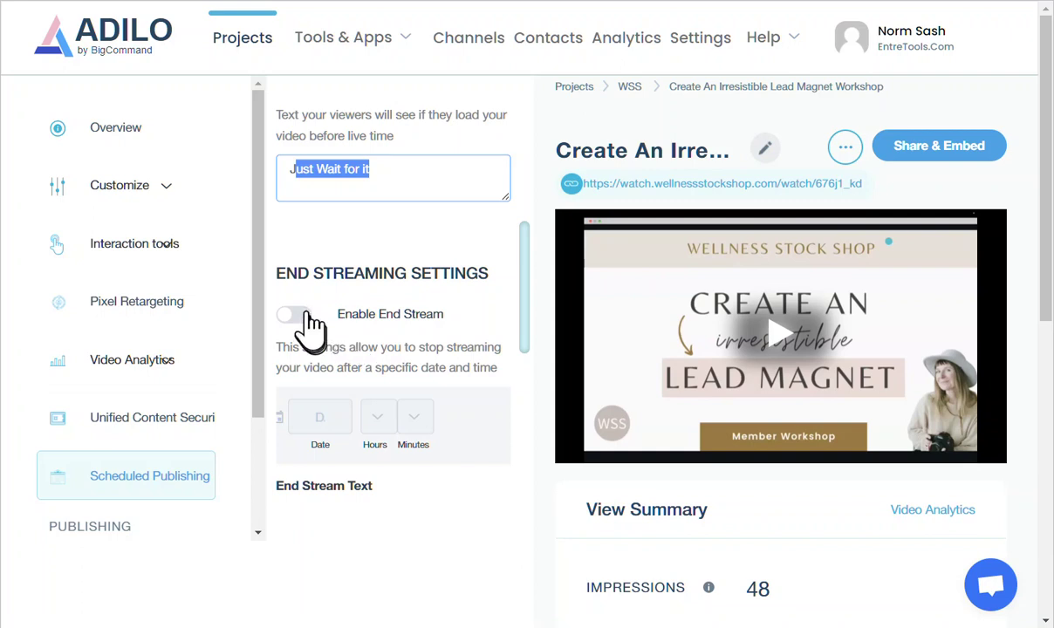
drag(334, 315, 446, 317)
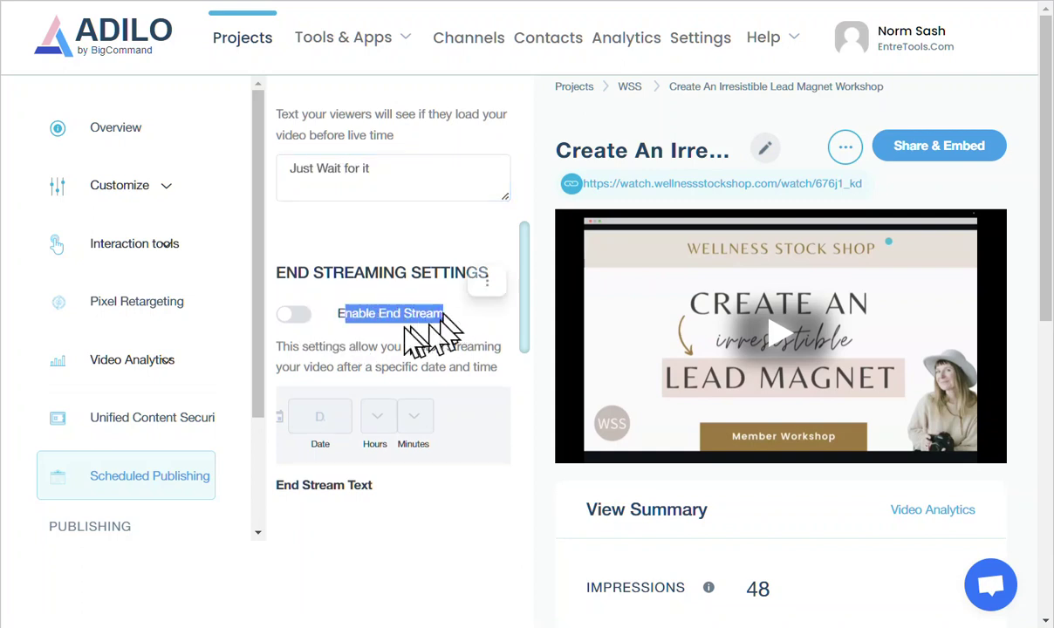
click(295, 315)
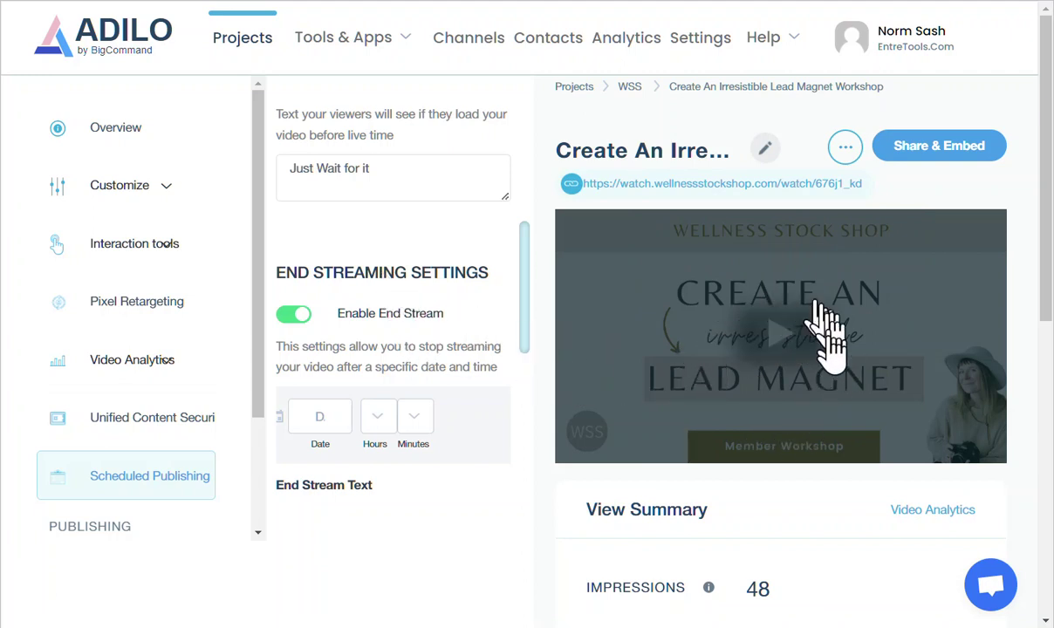
Switch End Stream and the streaming soon text overlay off and back on to compare the video preview
scroll(410, 349, up, 3)
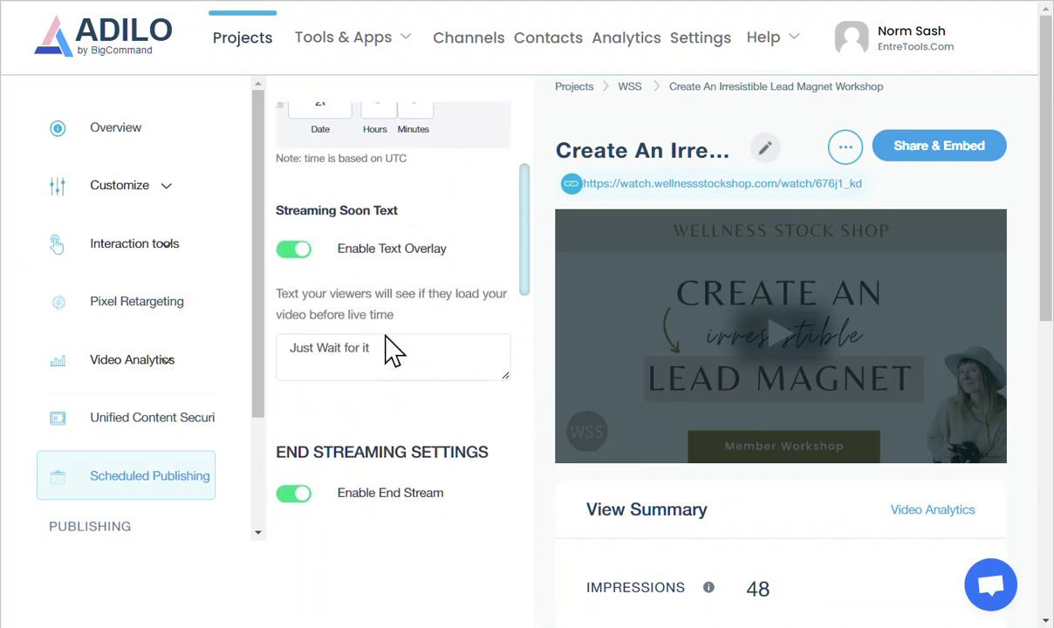
click(300, 502)
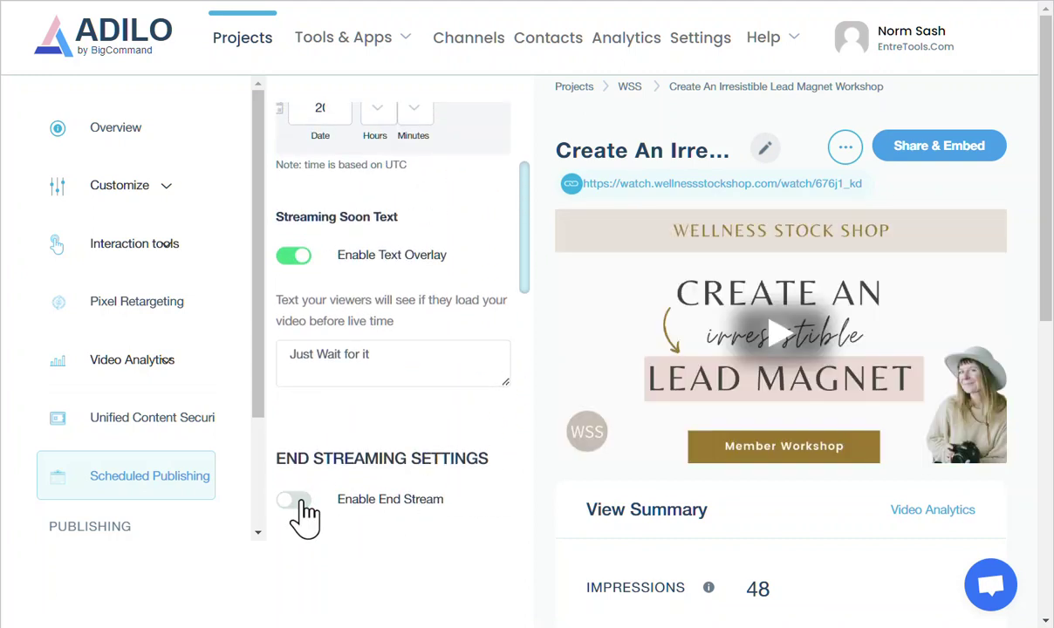
click(301, 504)
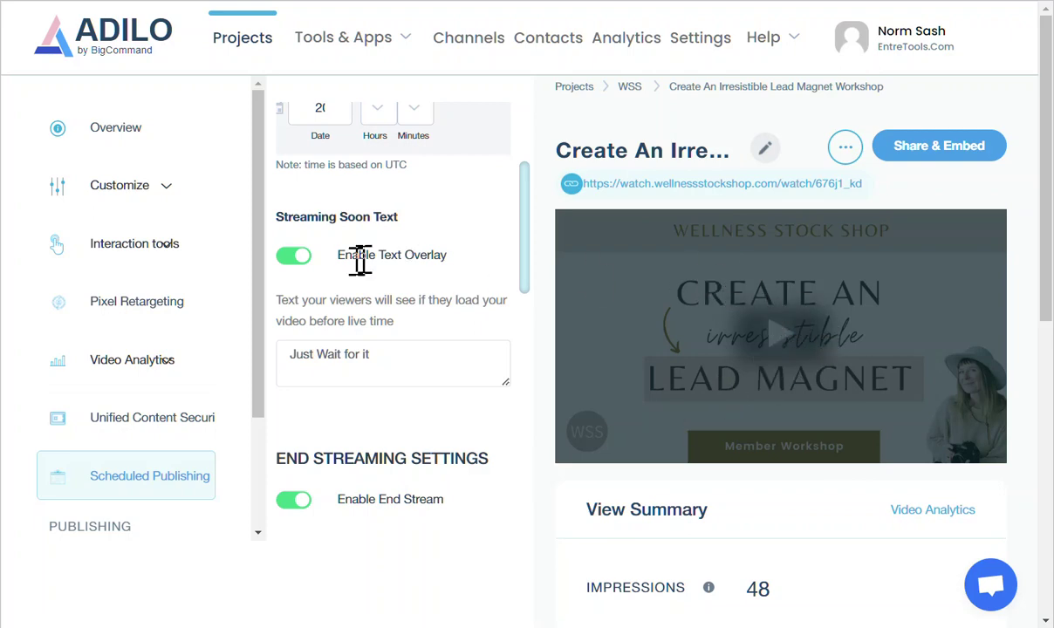
click(295, 257)
click(295, 258)
click(295, 258)
click(295, 257)
scroll(370, 327, down, 3)
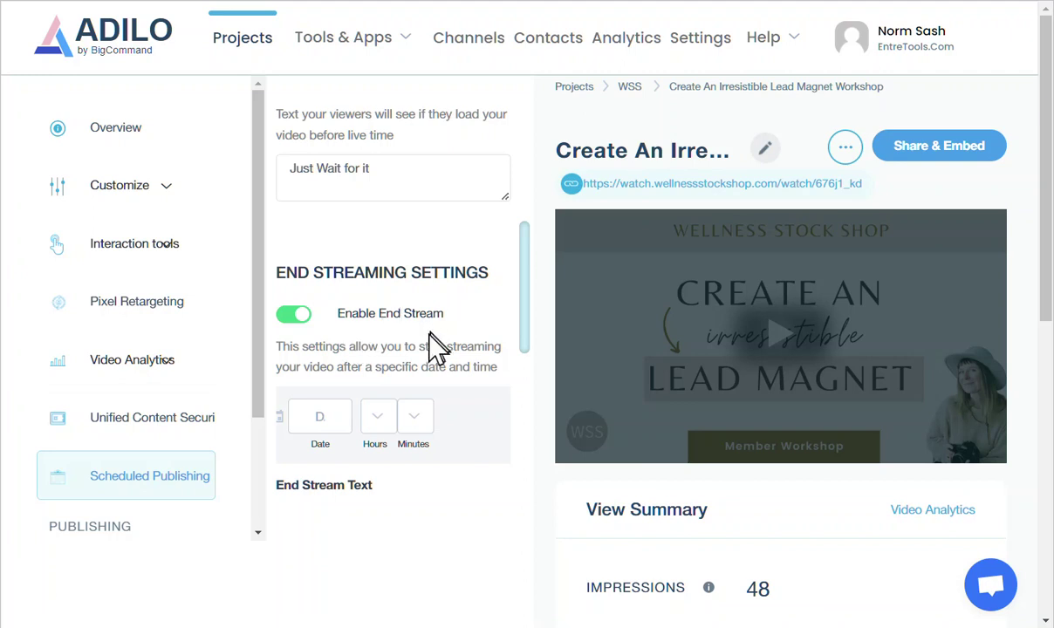
scroll(365, 365, down, 1)
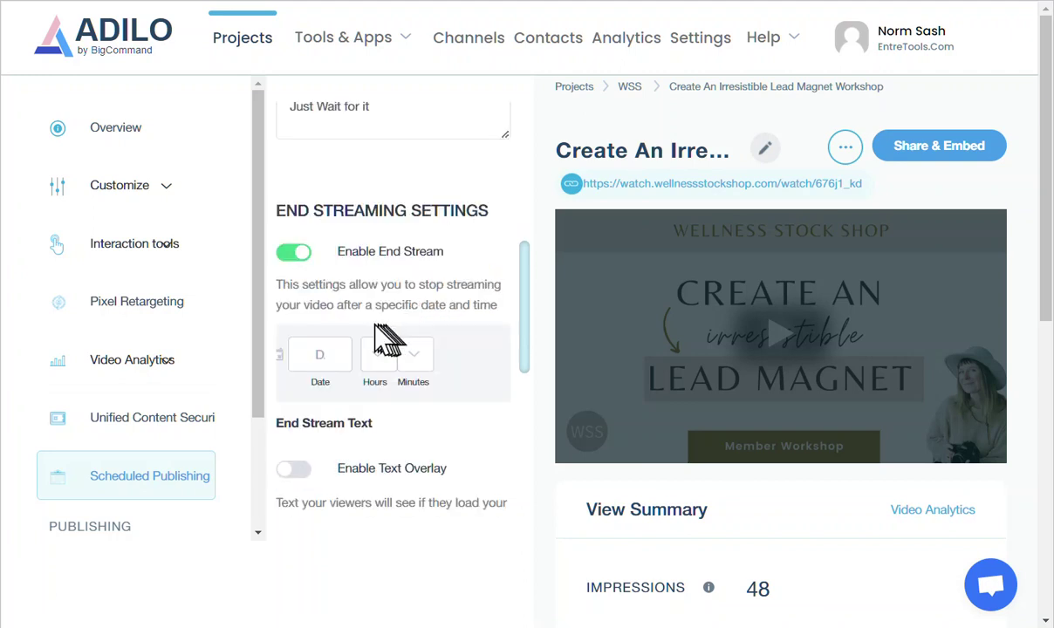
click(323, 357)
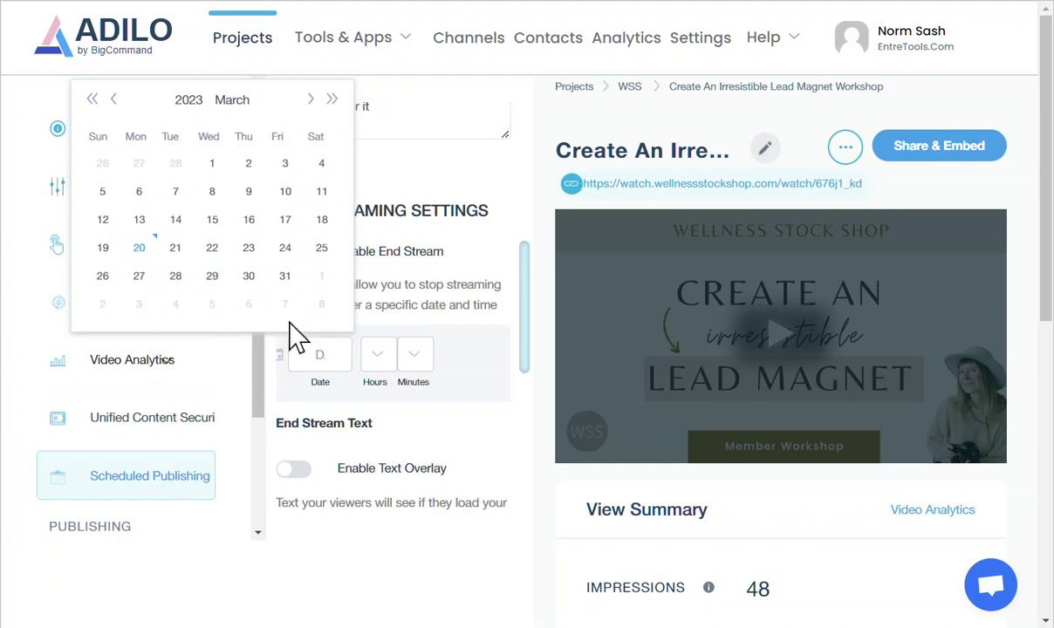
click(461, 288)
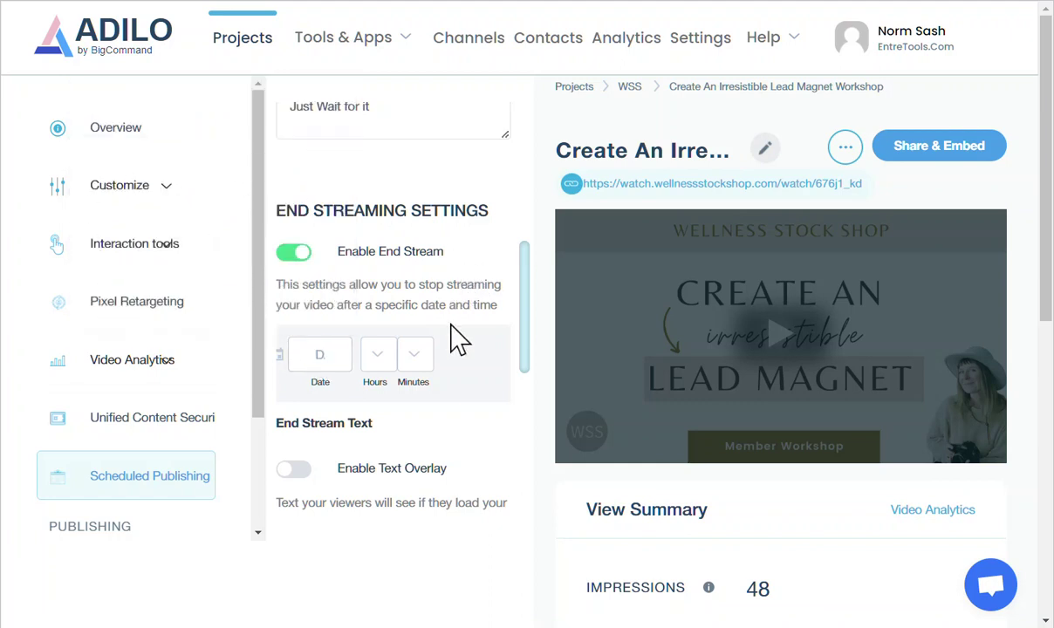
Clear the scheduled publishing date and turn Scheduled Publishing off and back on
scroll(454, 340, up, 5)
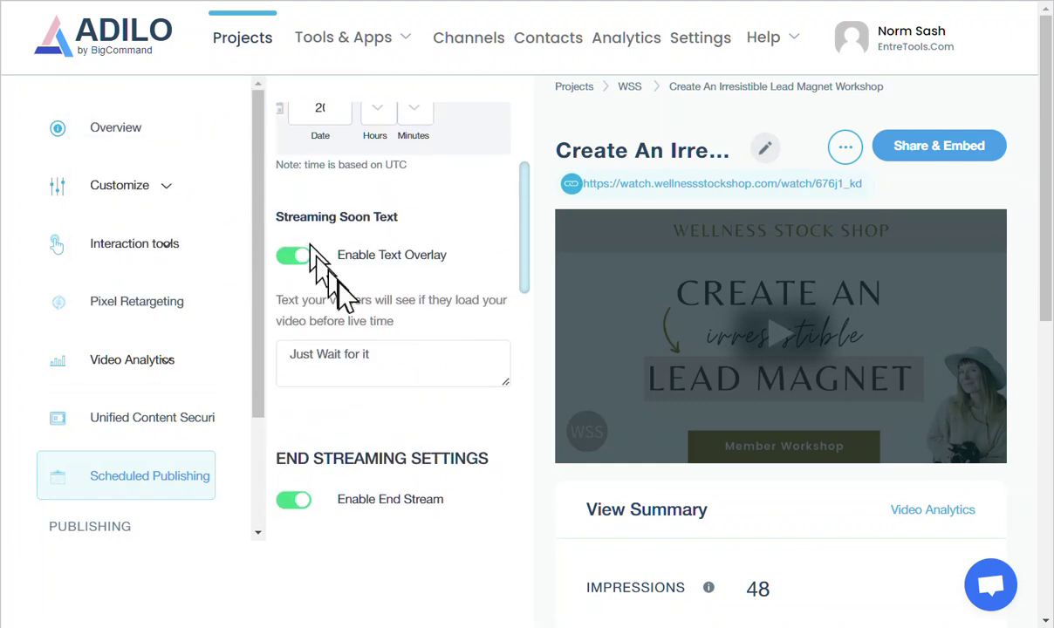
scroll(341, 282, up, 2)
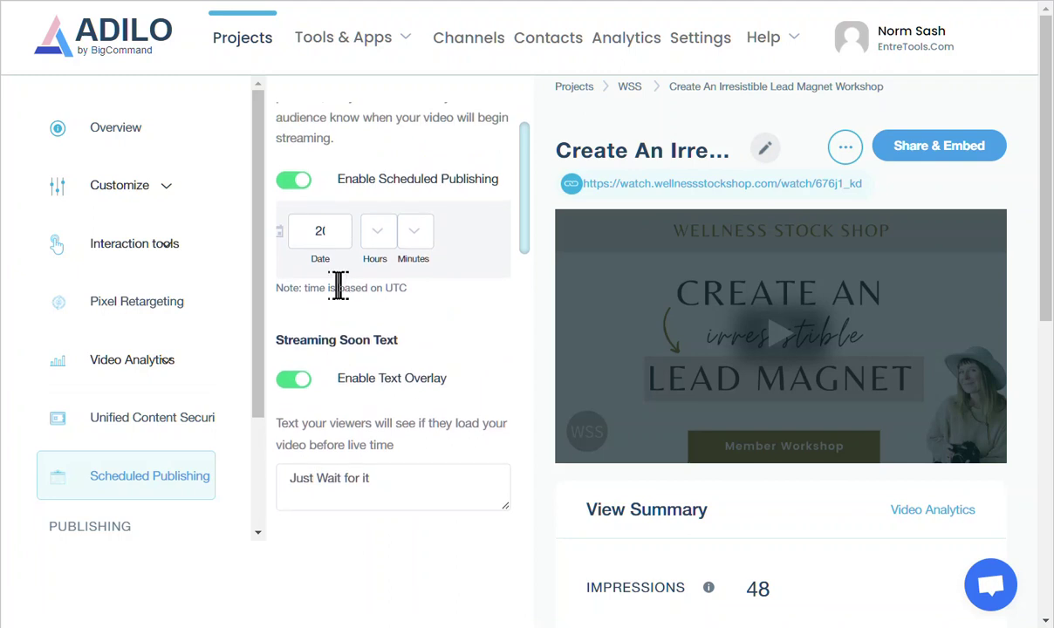
click(322, 232)
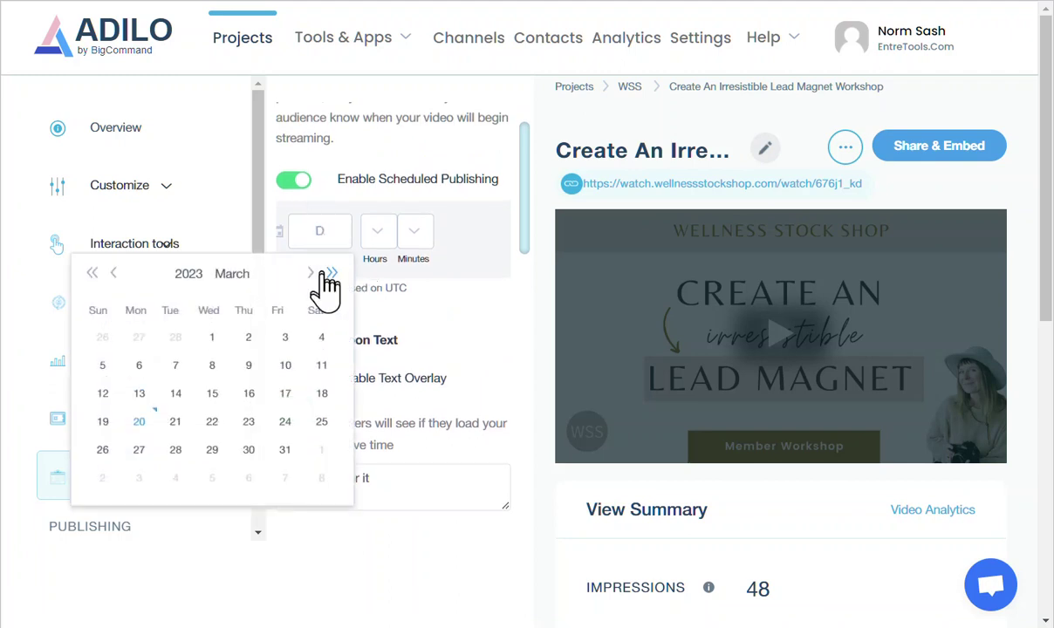
click(294, 245)
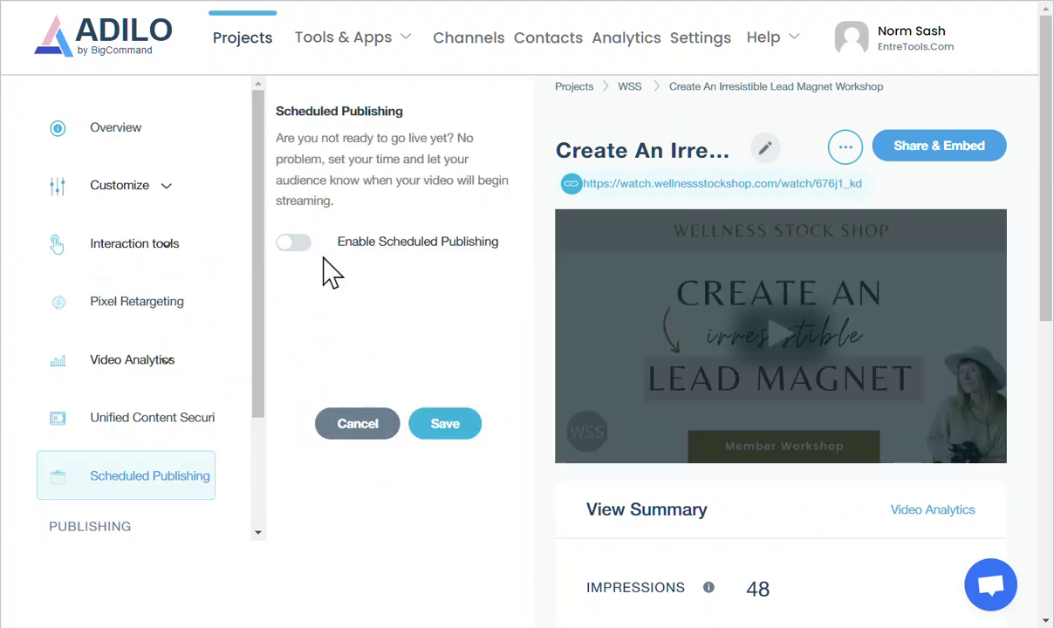
click(295, 243)
Disable the text overlay for the streaming soon text
scroll(354, 314, down, 3)
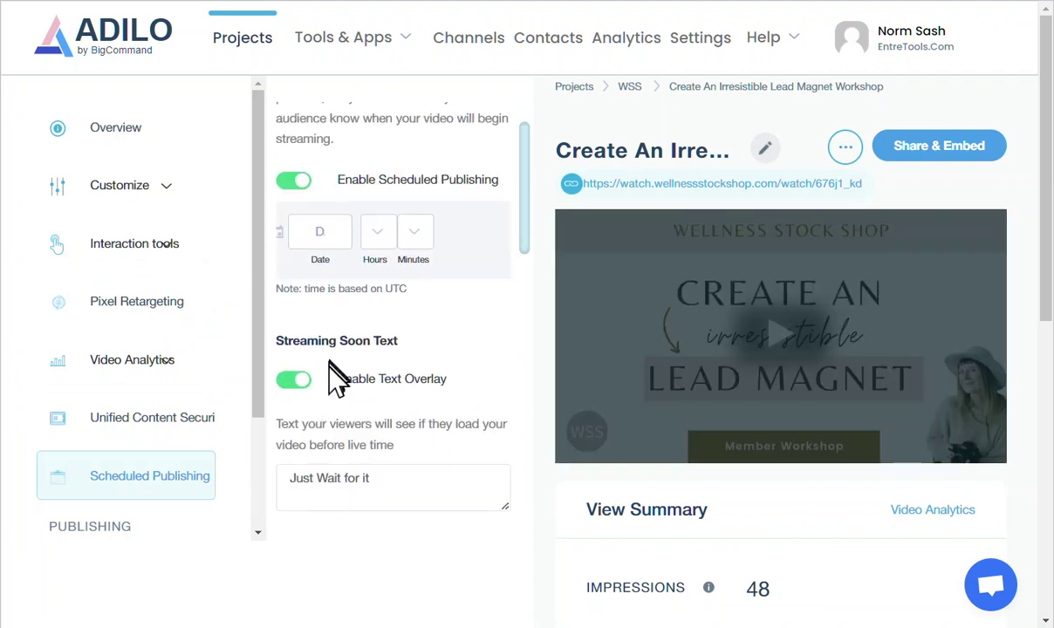
scroll(340, 264, up, 1)
scroll(342, 262, up, 1)
click(298, 380)
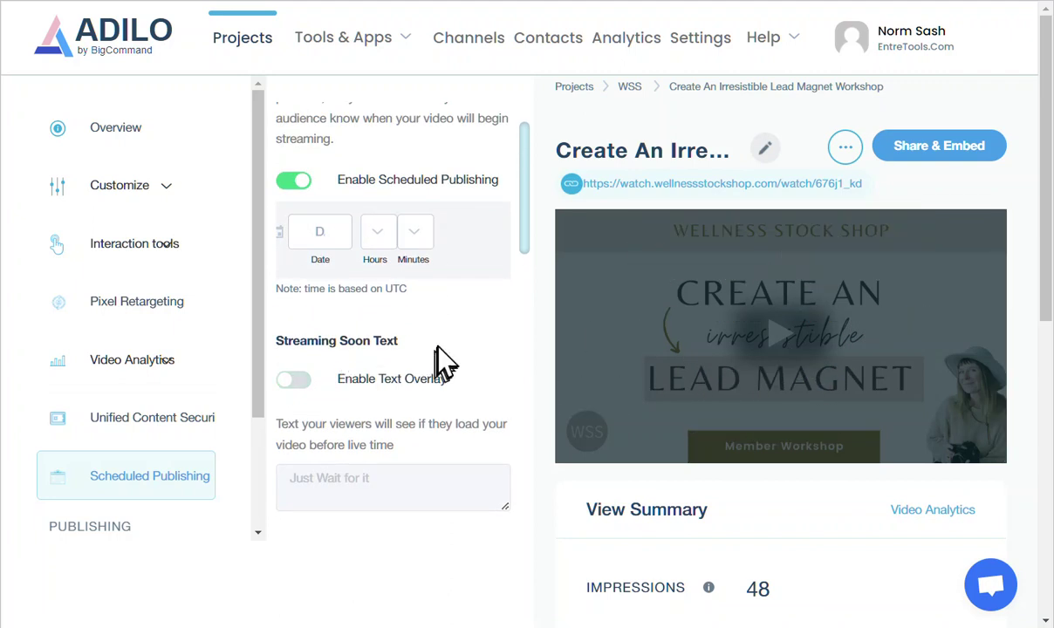
Set the end stream date to March 19, 2023
scroll(471, 314, down, 3)
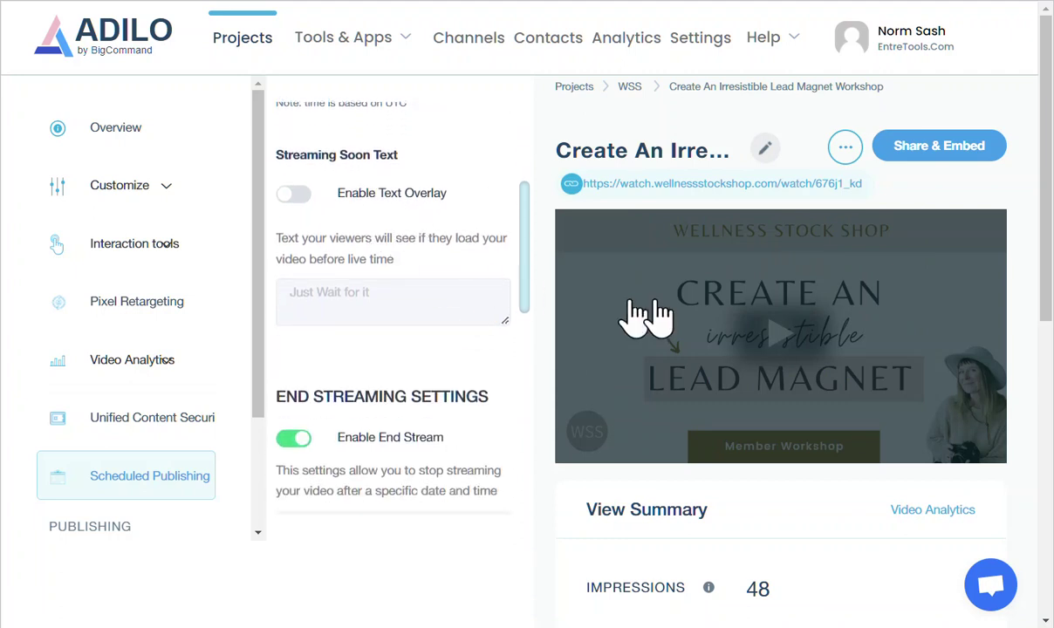
scroll(406, 336, down, 2)
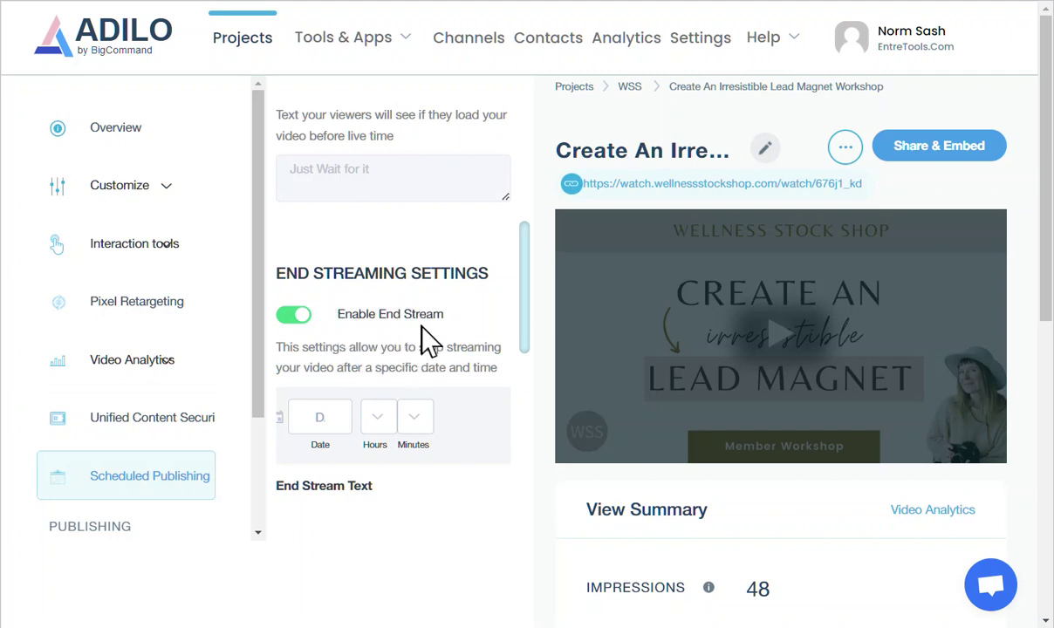
scroll(347, 427, down, 2)
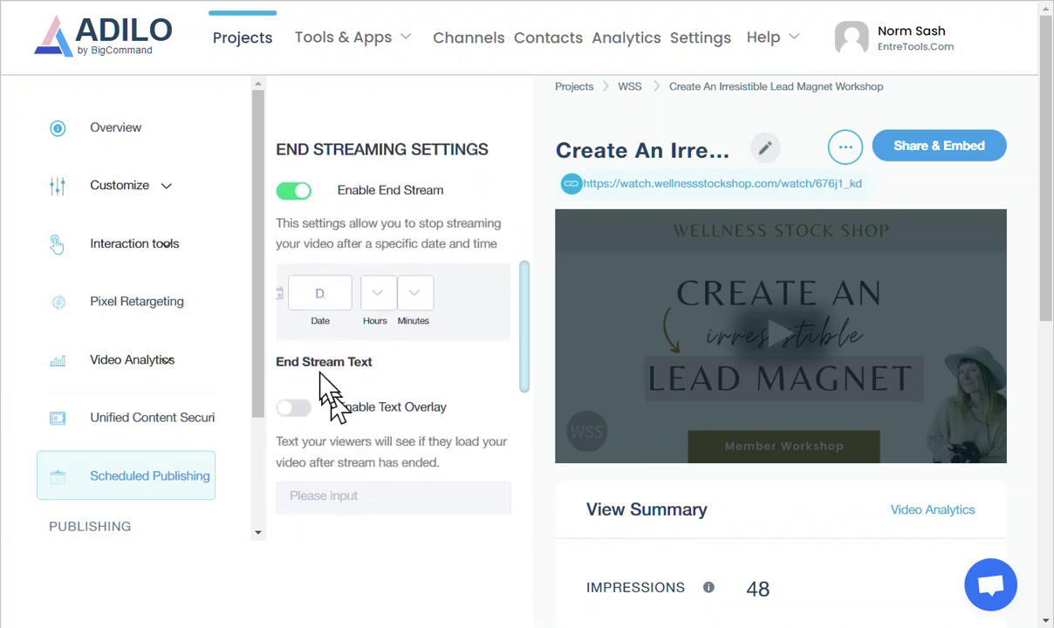
click(324, 294)
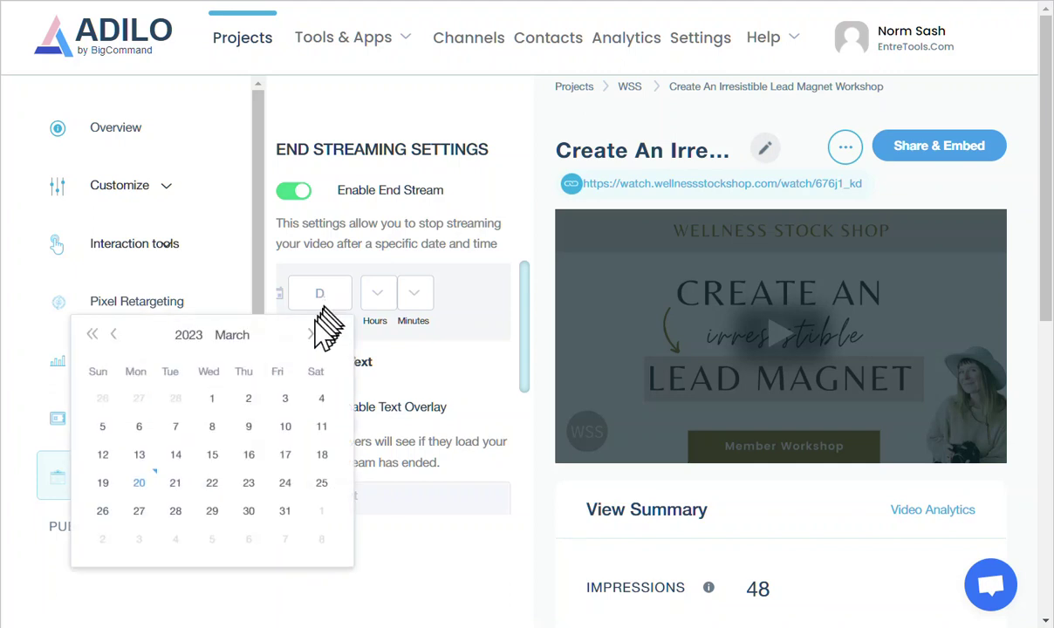
click(103, 483)
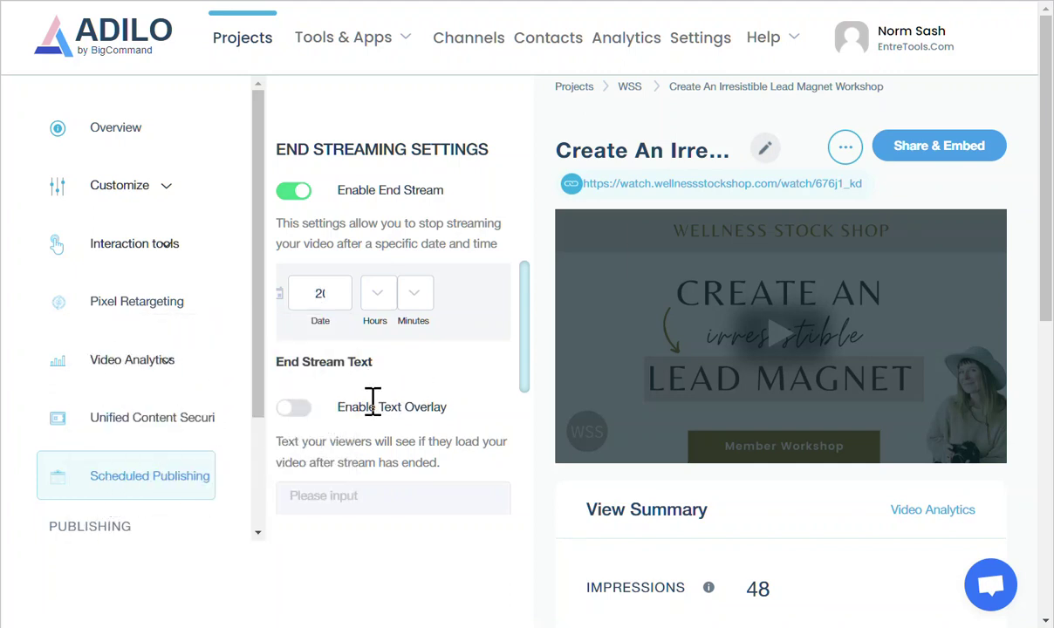
Enable the end stream text overlay and enter the message "This video is no longer available"
click(294, 408)
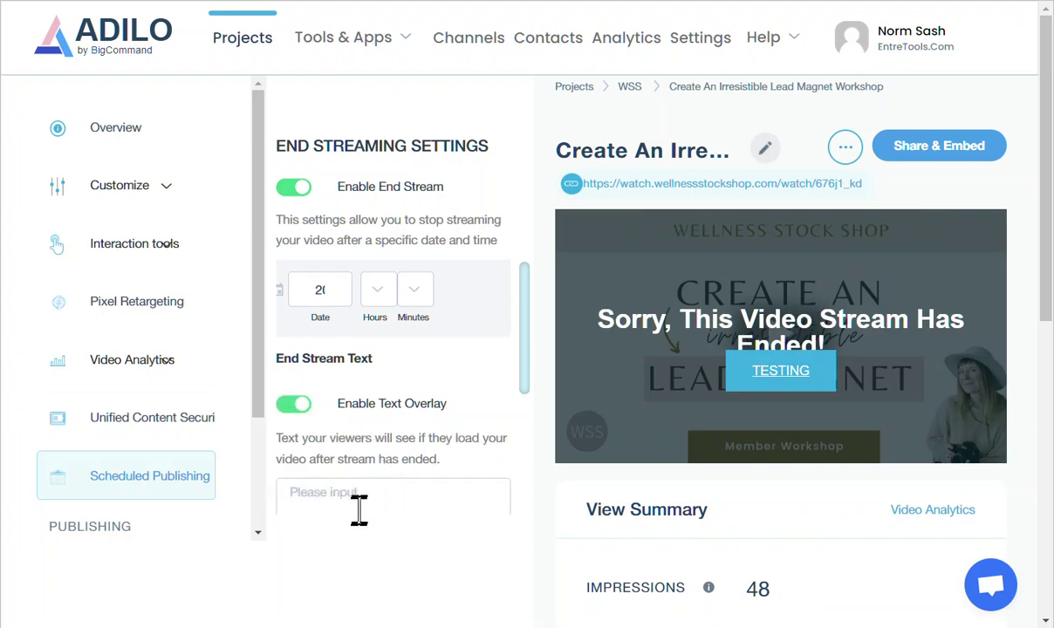
scroll(360, 471, down, 1)
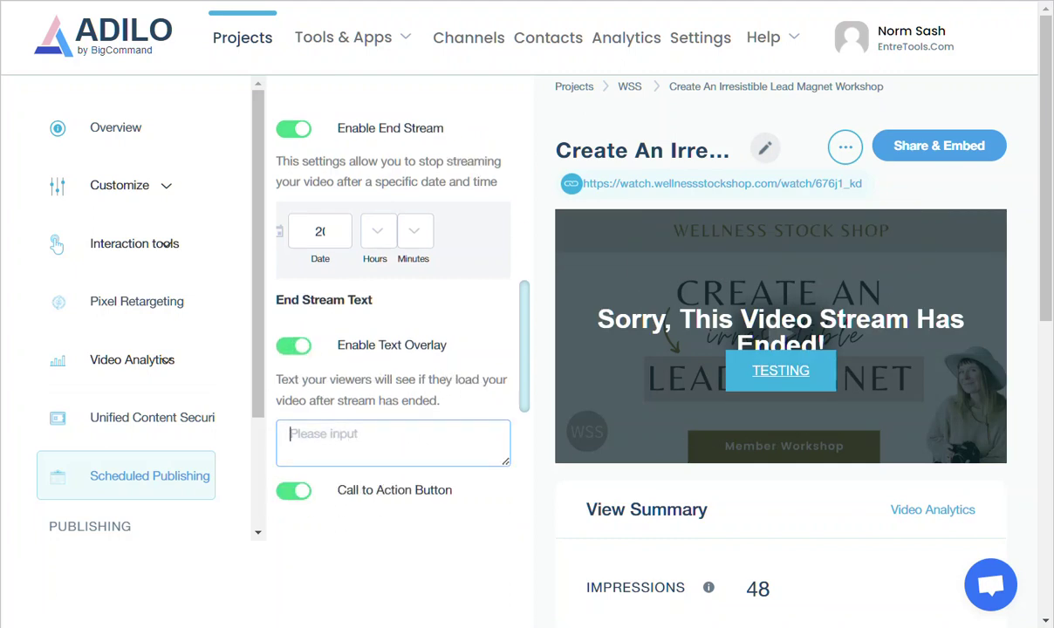
text(This )
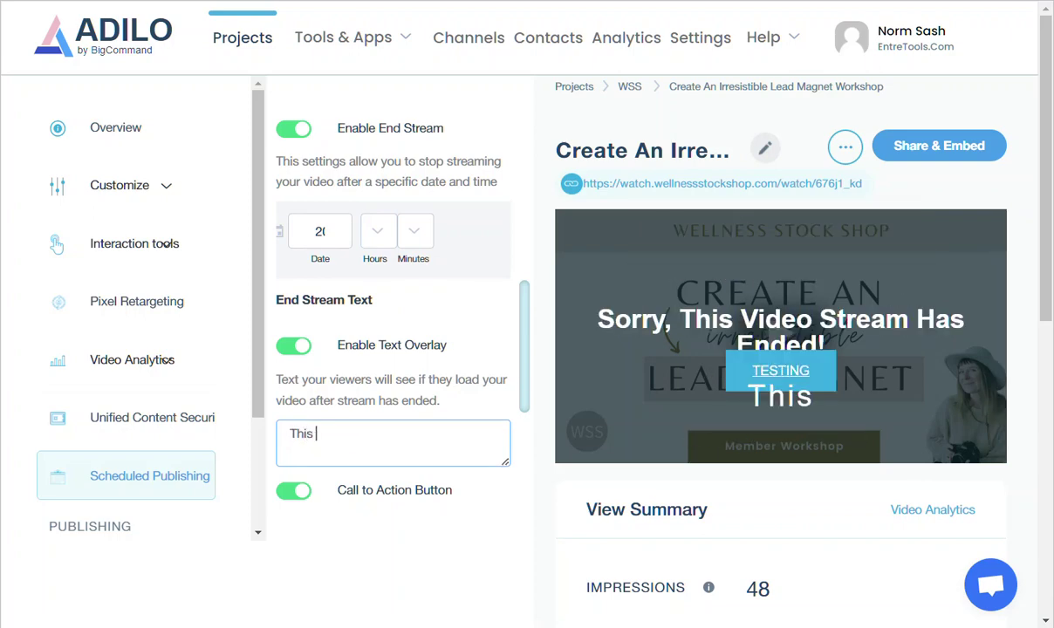
text(video on)
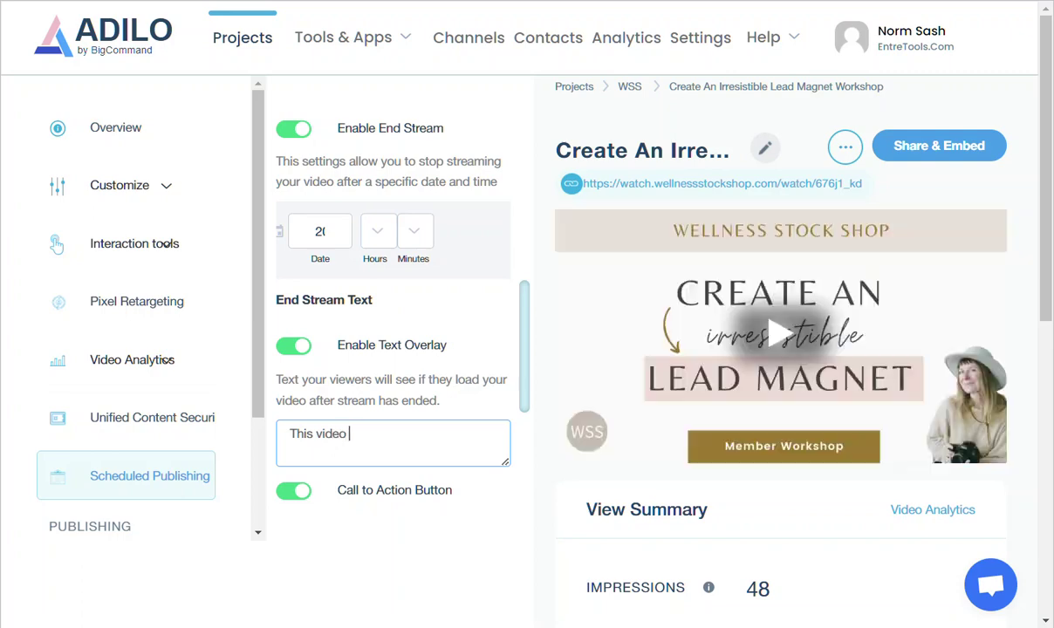
key(BackSpace)
key(BackSpace)
text(is)
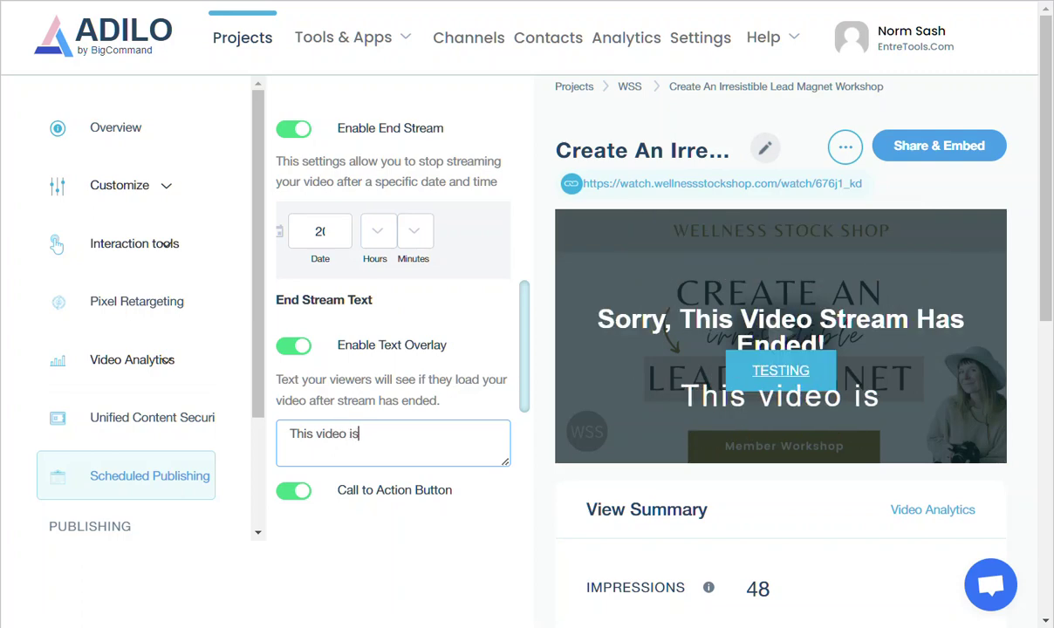
text( no)
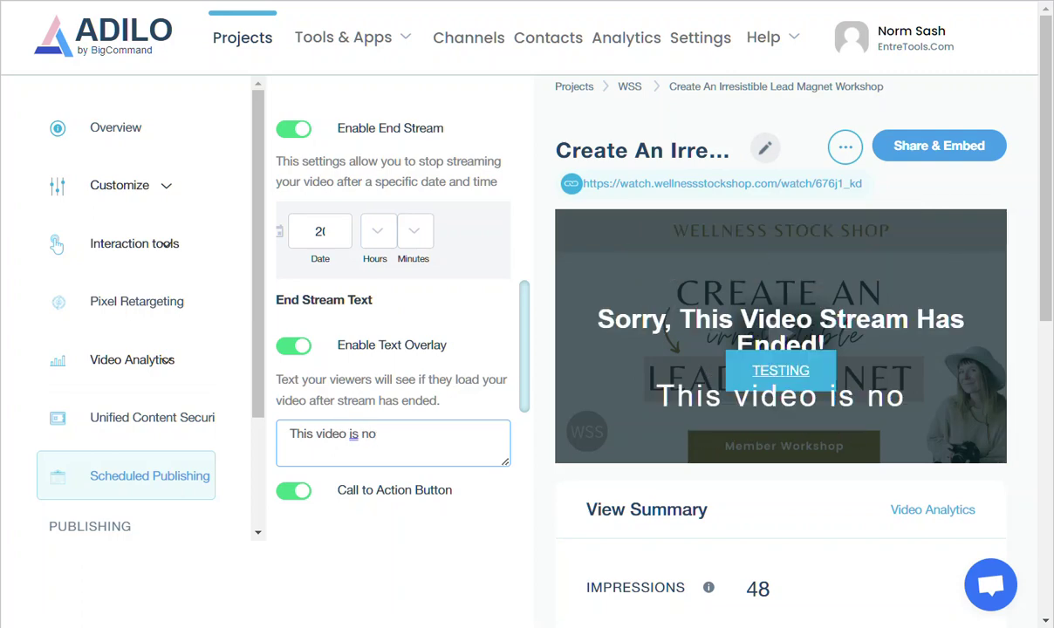
text( longer a)
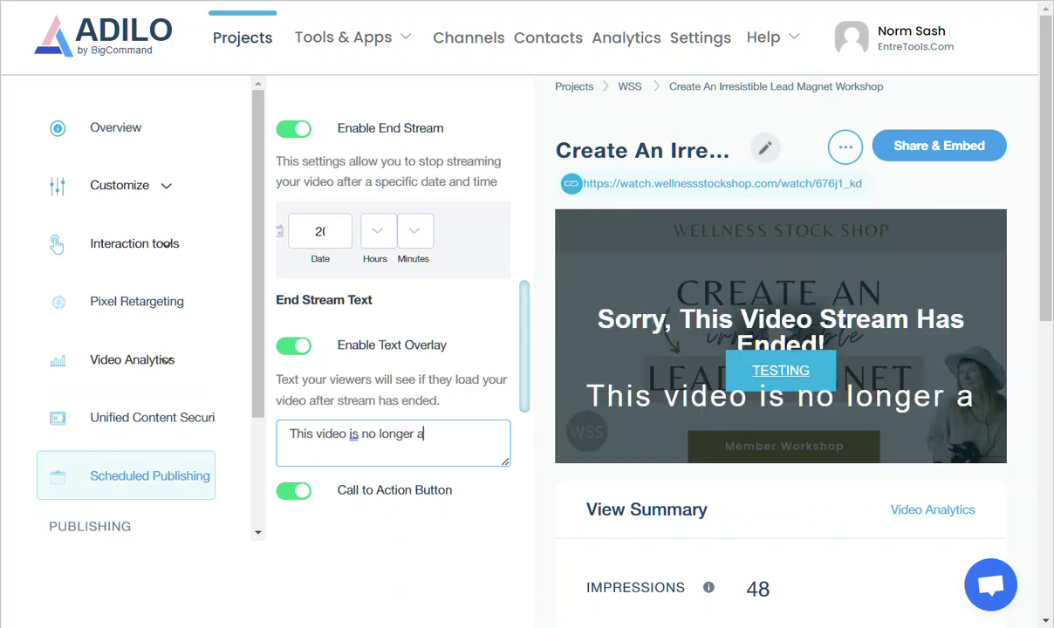
text(vailable)
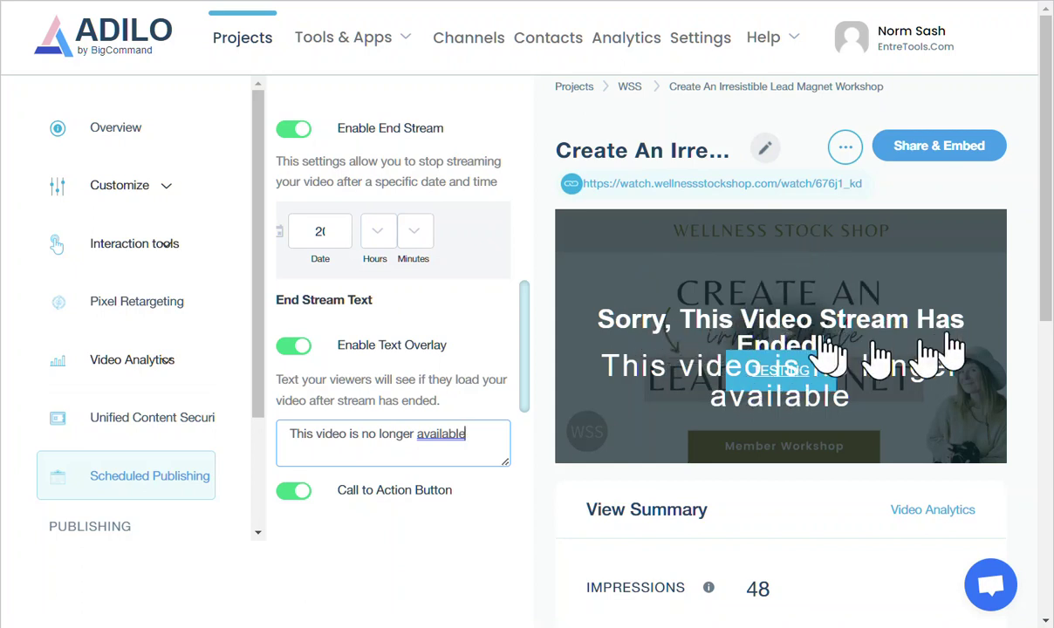
Switch the end stream text overlay off and back on to compare the video preview
click(319, 446)
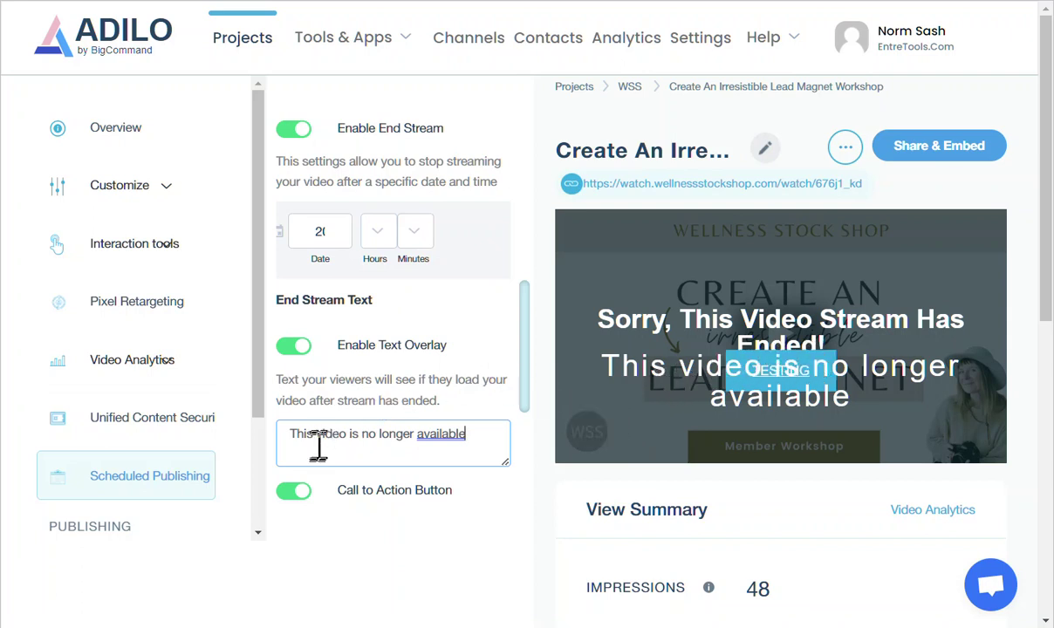
drag(298, 435, 452, 431)
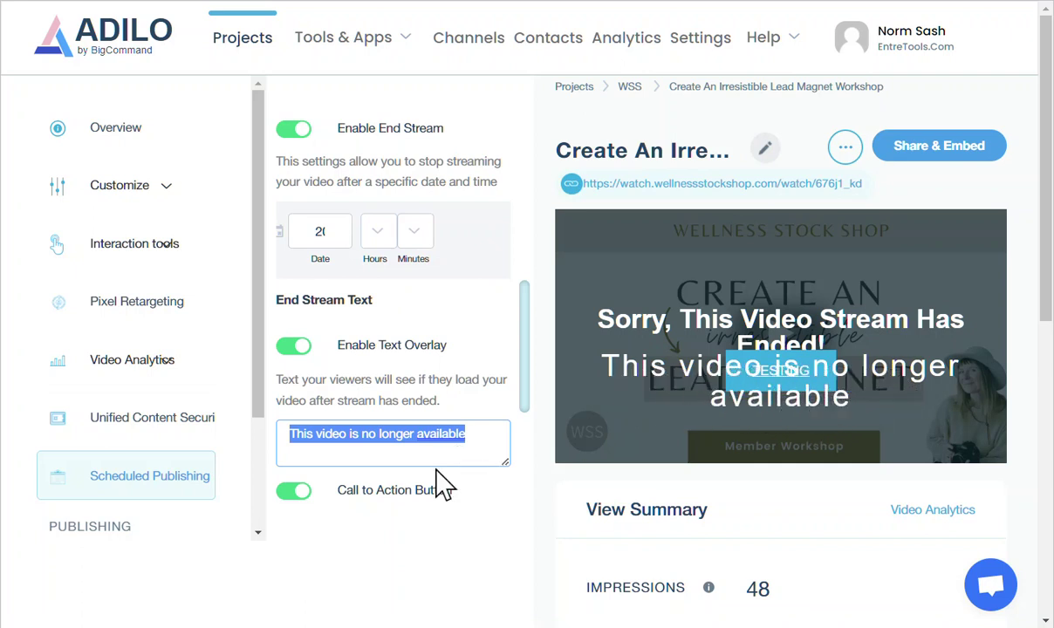
scroll(440, 476, down, 3)
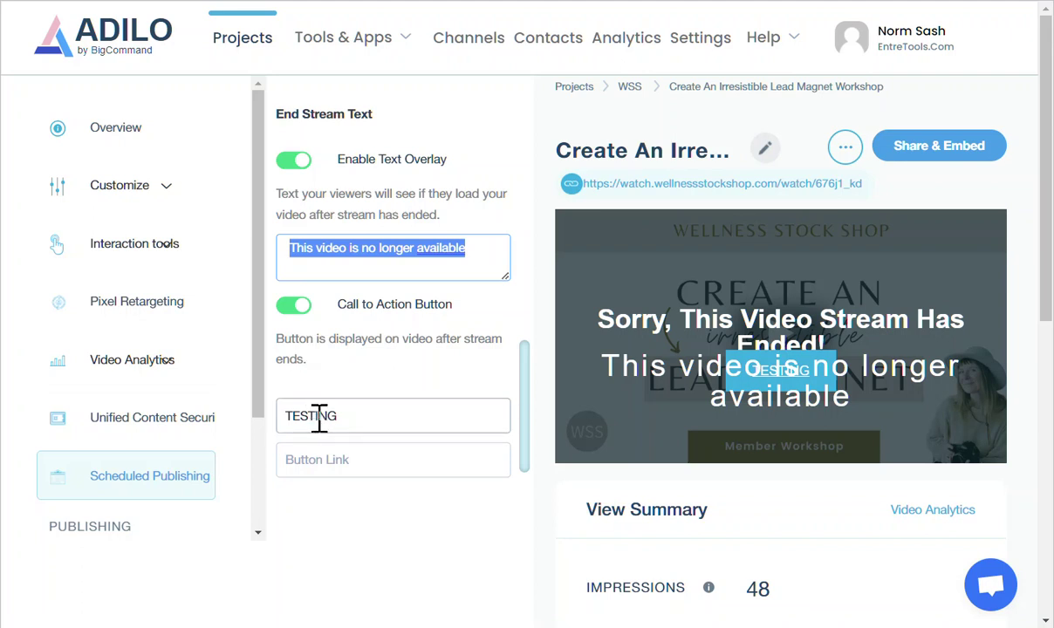
click(320, 417)
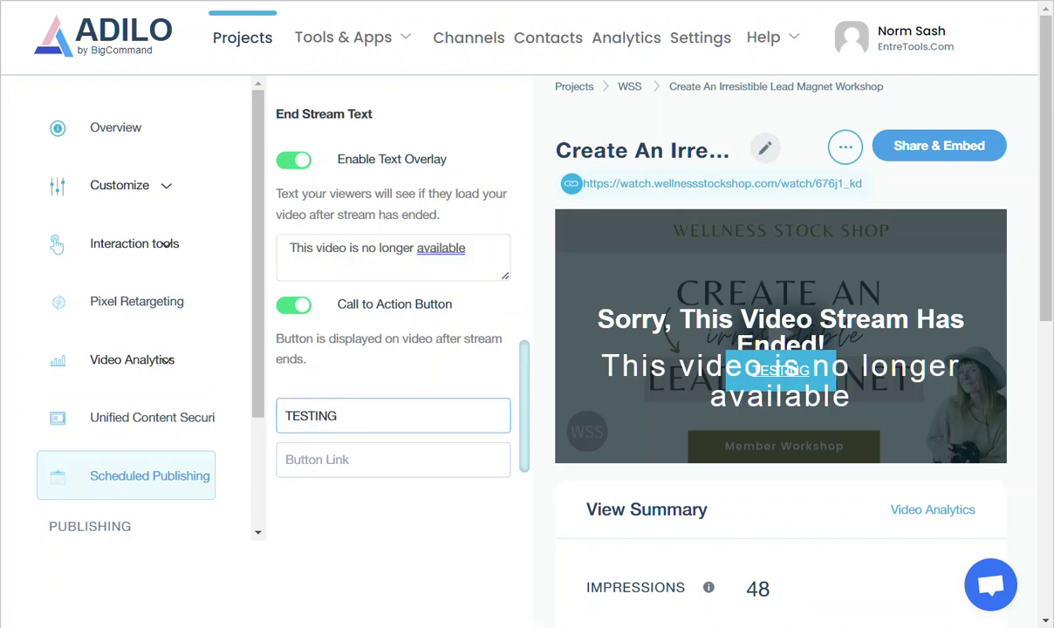
scroll(345, 301, up, 1)
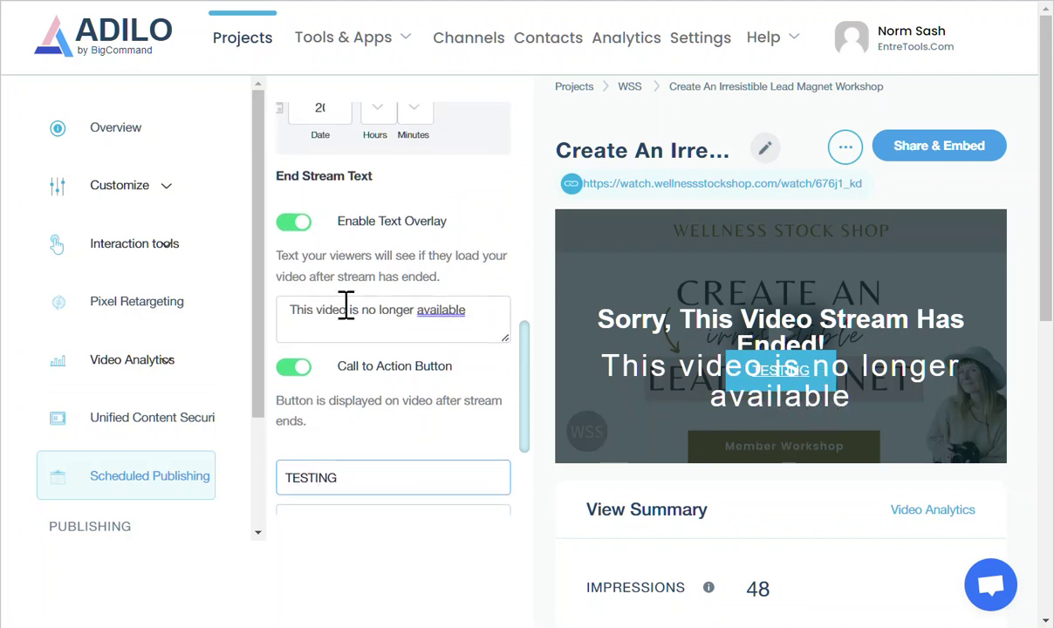
click(295, 225)
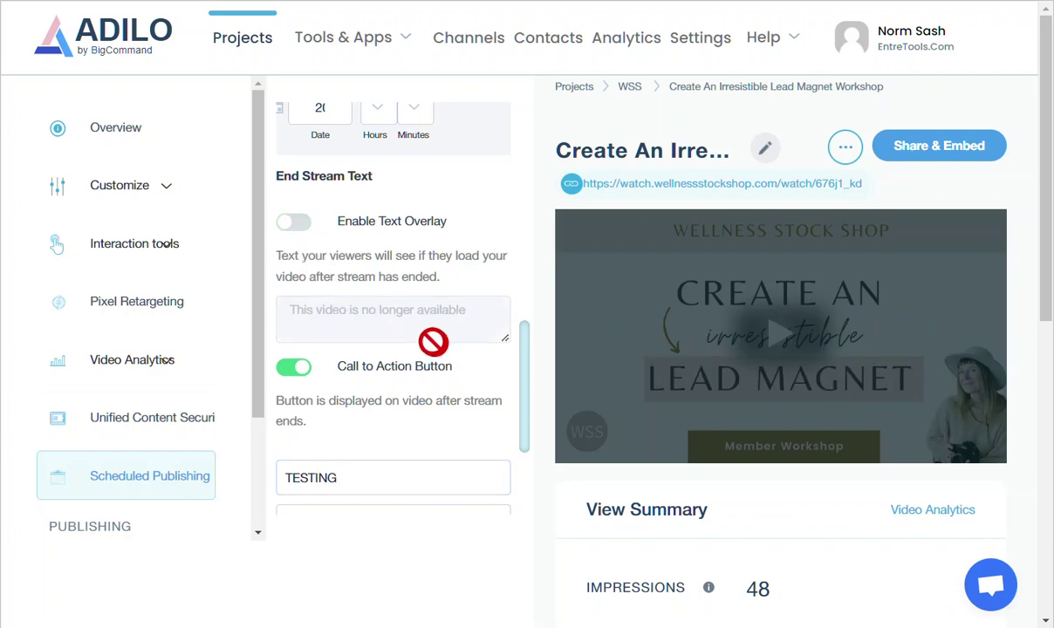
scroll(421, 363, up, 2)
click(297, 347)
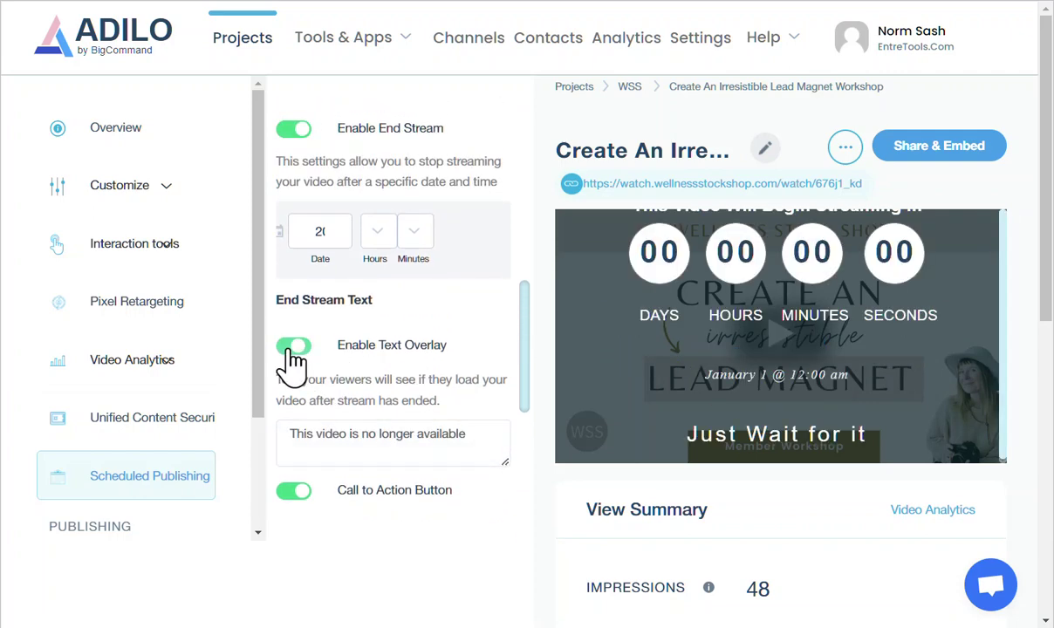
Clear the message of the end stream text overlay
drag(473, 434, 277, 442)
key(BackSpace)
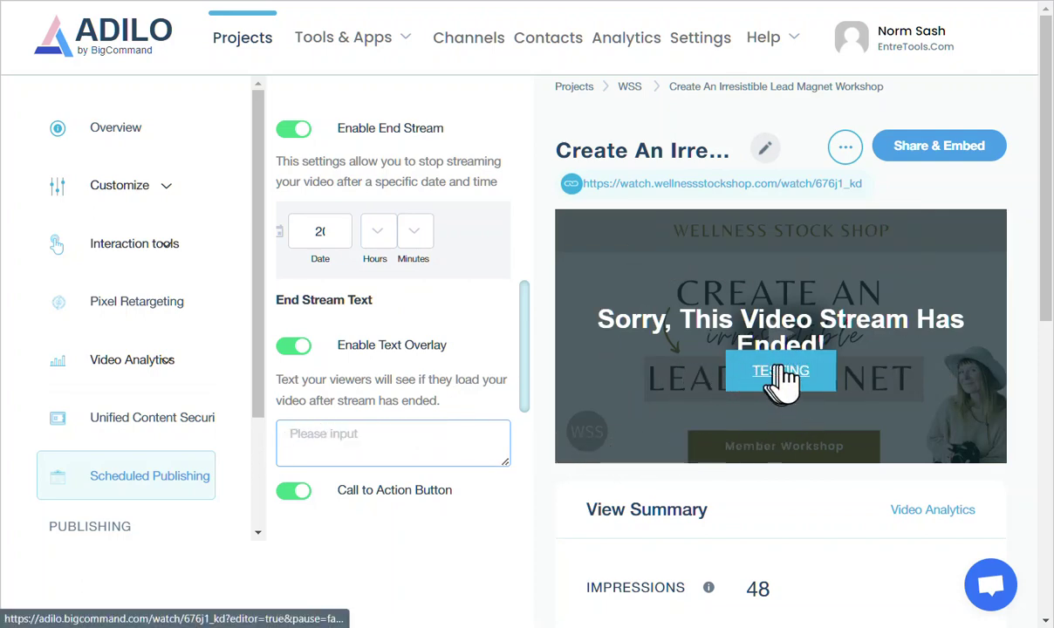
Change the text of the end stream call to action button to "View Website"
scroll(422, 375, down, 3)
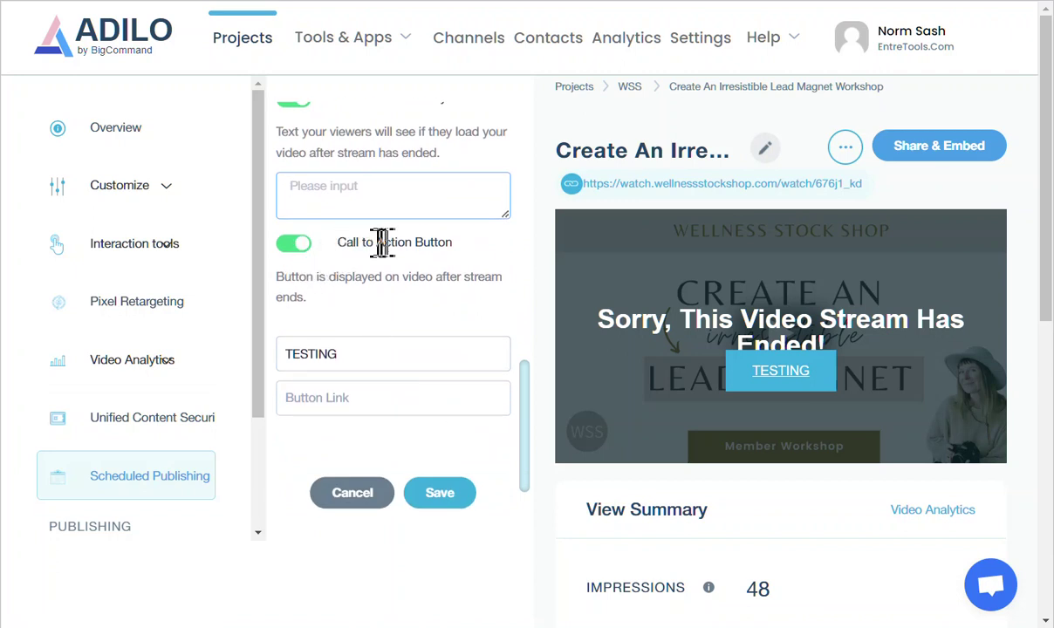
double_click(311, 355)
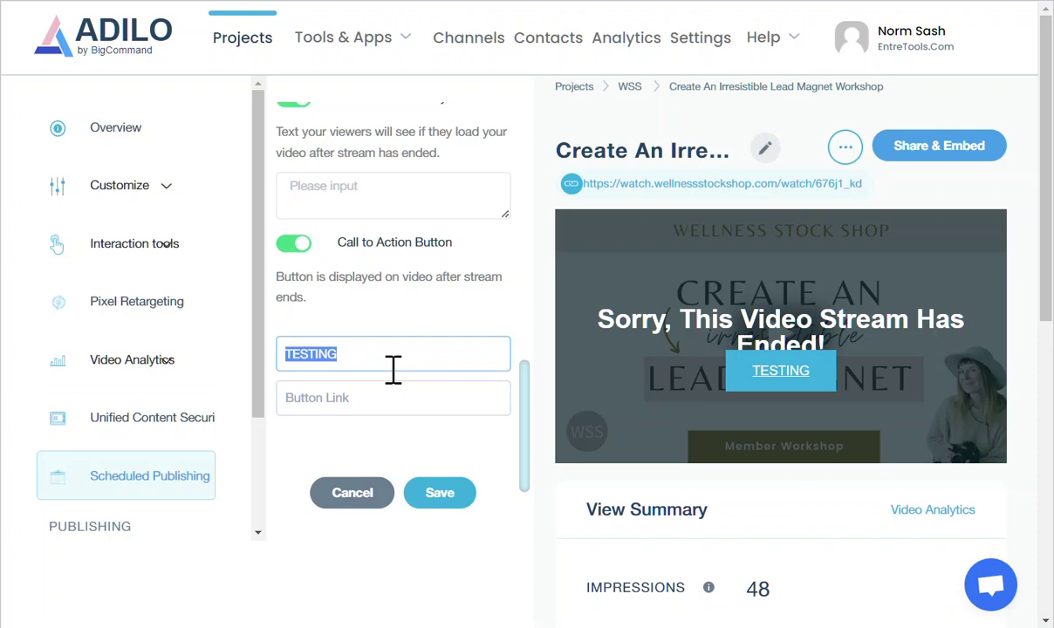
text(V)
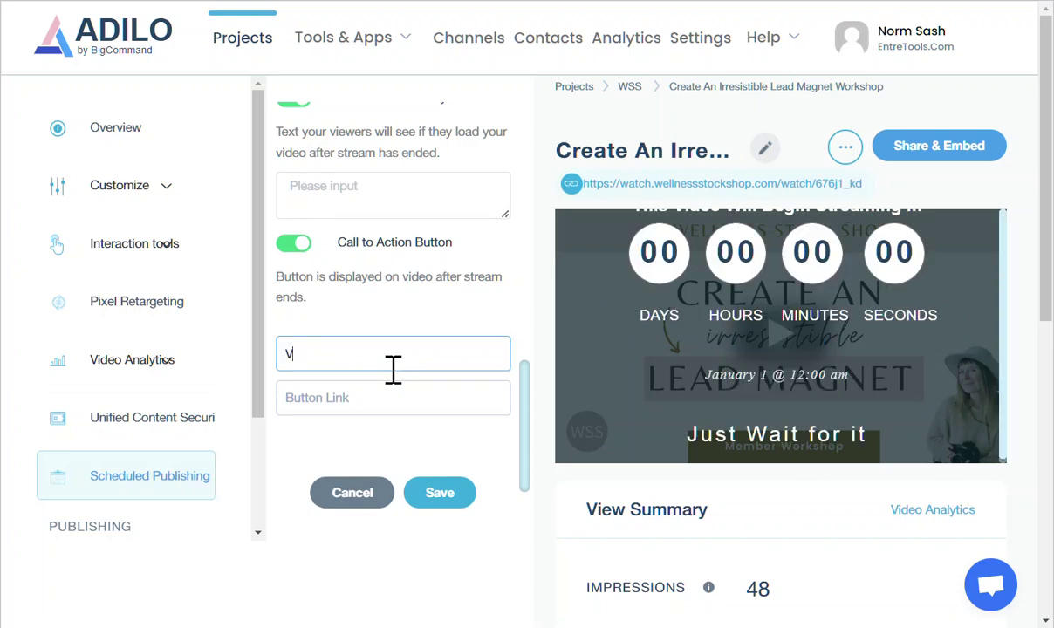
text(iew)
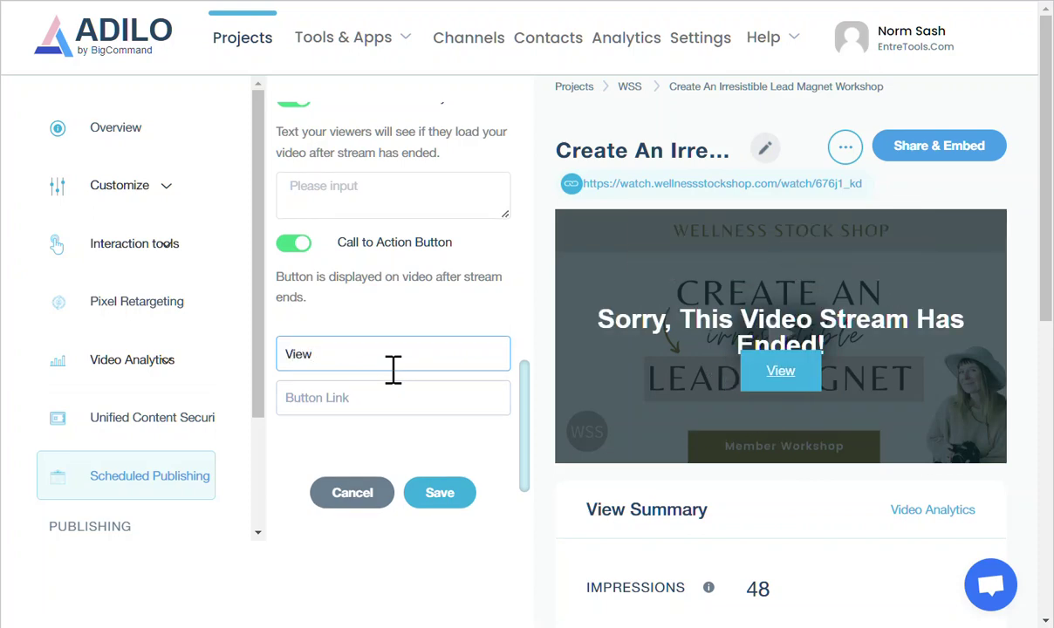
text( Websitet)
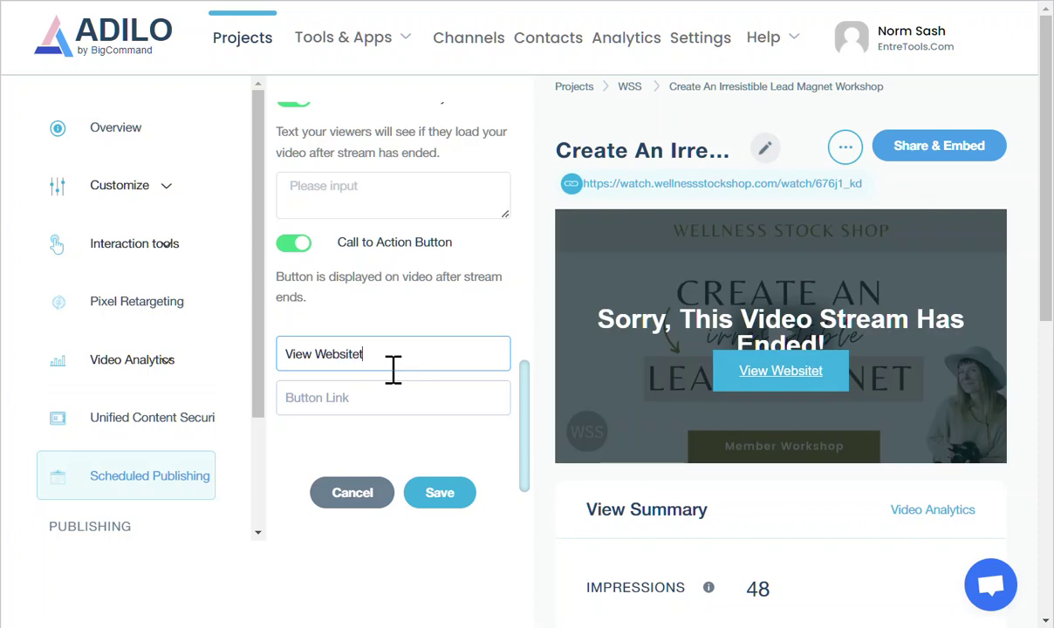
key(BackSpace)
key(BackSpace)
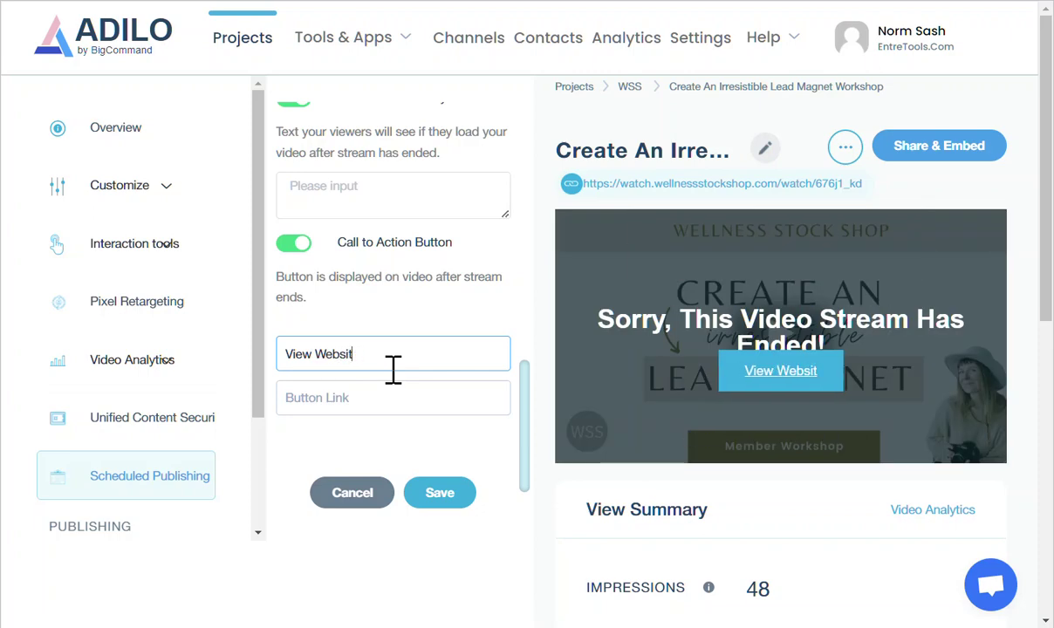
text(e)
Start editing the link of the end stream call to action button
click(333, 398)
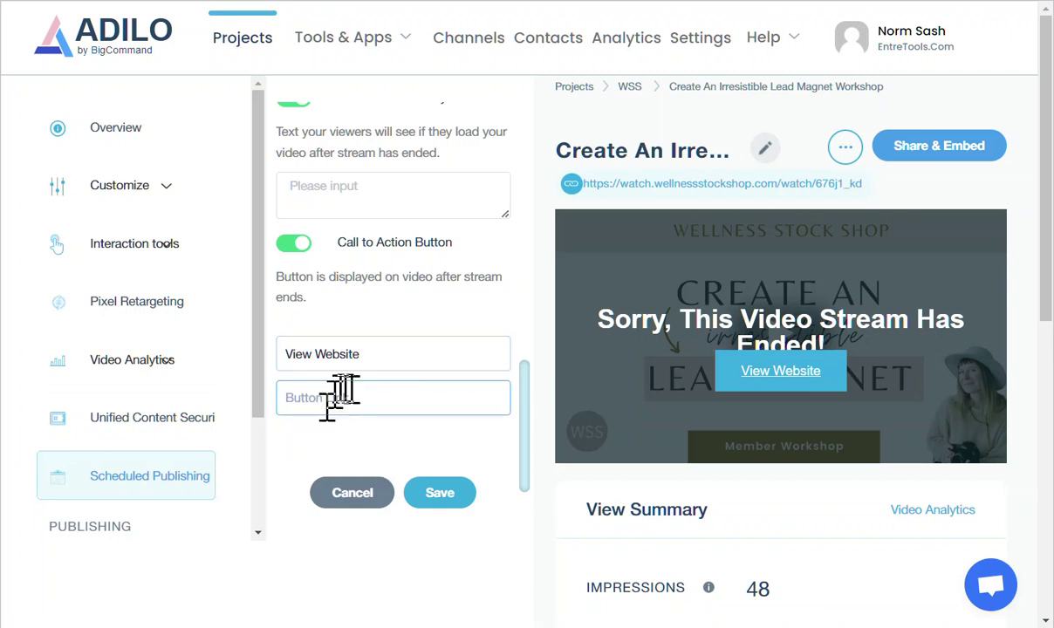